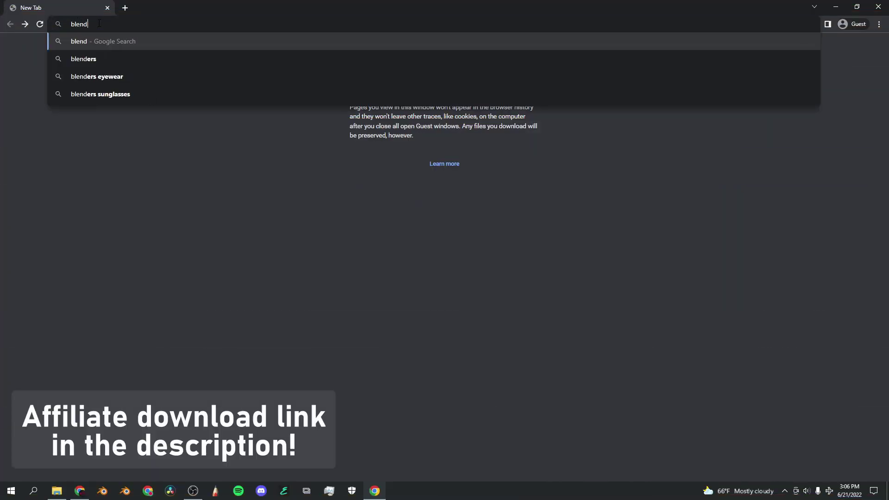
Go to blendermarket.com and search the store for "physical starlight and atmosphere".
{"action": "type", "text": "ermarket.com"}
{"action": "key", "text": "Return"}
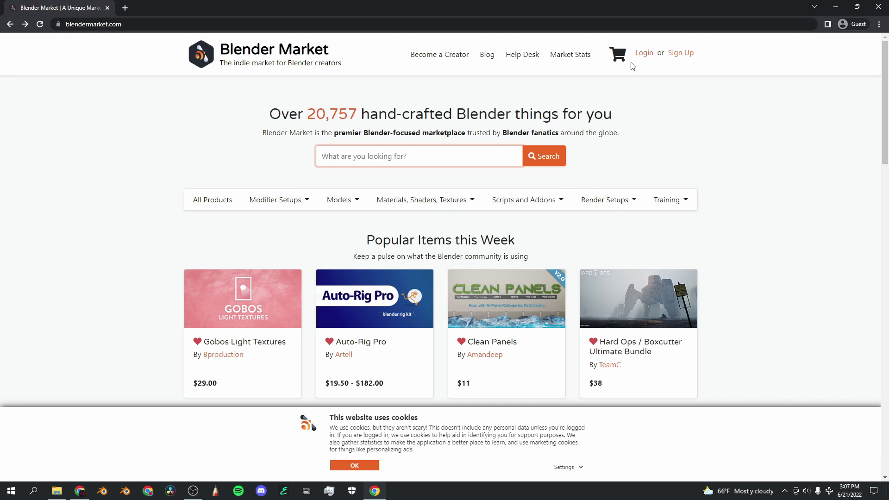
{"action": "left_click", "coordinate": [423, 159]}
{"action": "type", "text": "physical starlight and"}
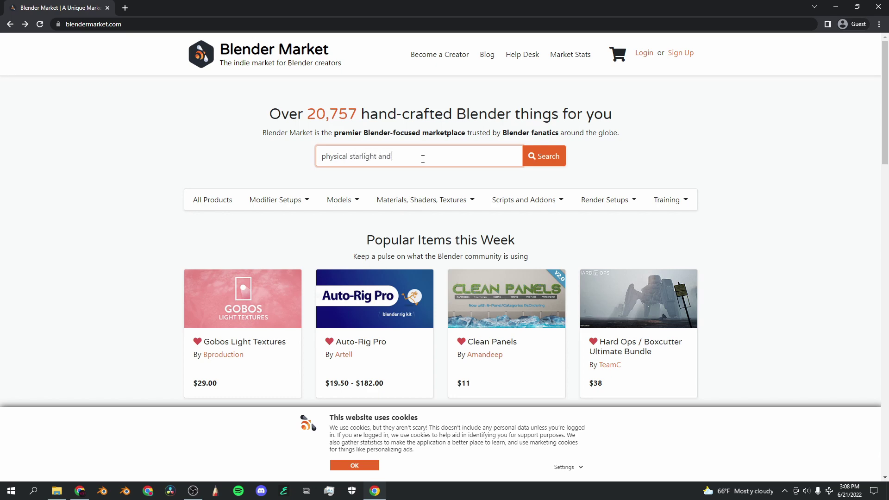
{"action": "key", "text": "Return"}
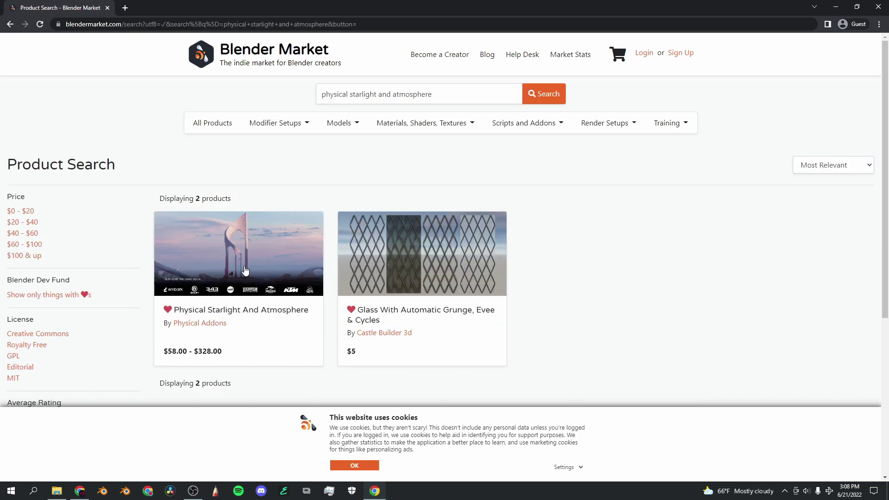
Open the Physical Starlight And Atmosphere product page and look through its feature description.
{"action": "left_click", "coordinate": [230, 253]}
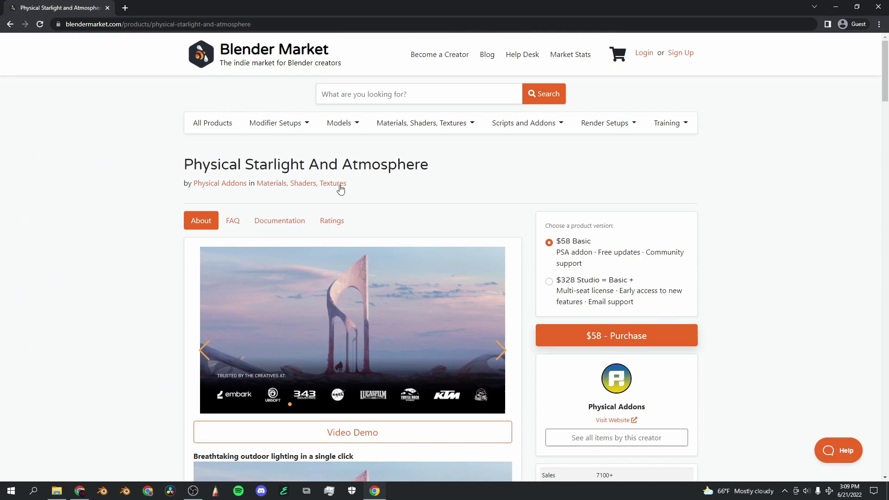
{"action": "scroll", "coordinate": [348, 240], "scroll_direction": "down", "scroll_amount": 7}
{"action": "scroll", "coordinate": [346, 240], "scroll_direction": "down", "scroll_amount": 9}
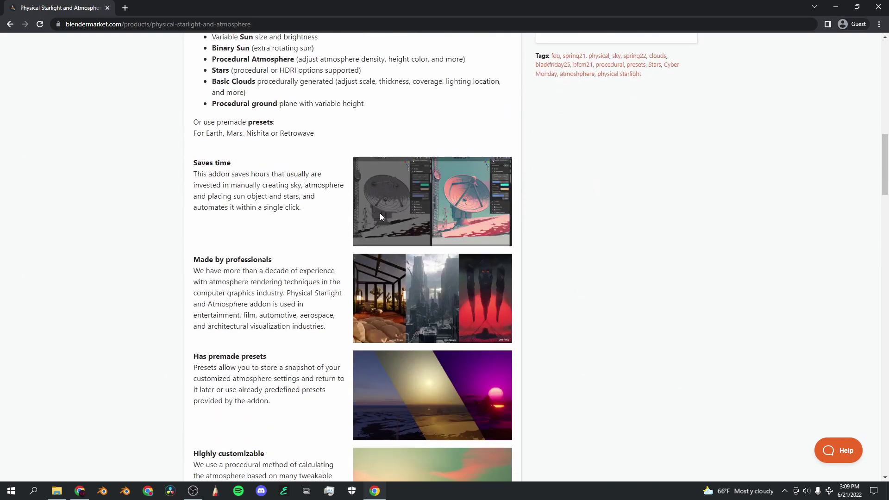
{"action": "scroll", "coordinate": [381, 216], "scroll_direction": "down", "scroll_amount": 3}
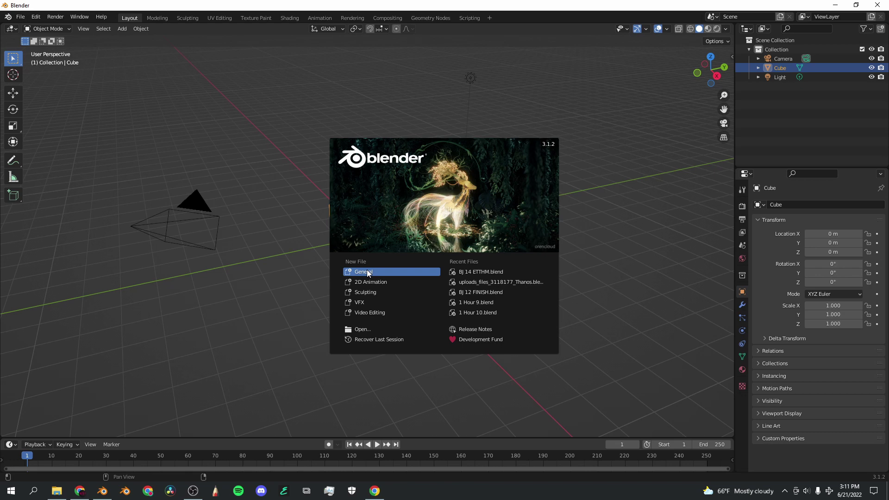
Switch to Blender, start a new General file and delete the default cube.
{"action": "left_click", "coordinate": [384, 274]}
{"action": "left_click_drag", "start_coordinate": [699, 76], "coordinate": [554, 190]}
{"action": "right_click", "coordinate": [367, 238]}
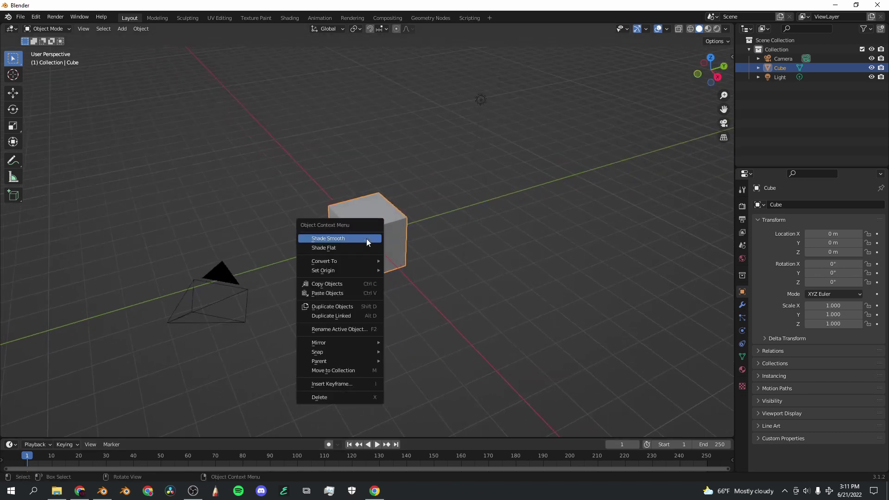
{"action": "left_click", "coordinate": [332, 398]}
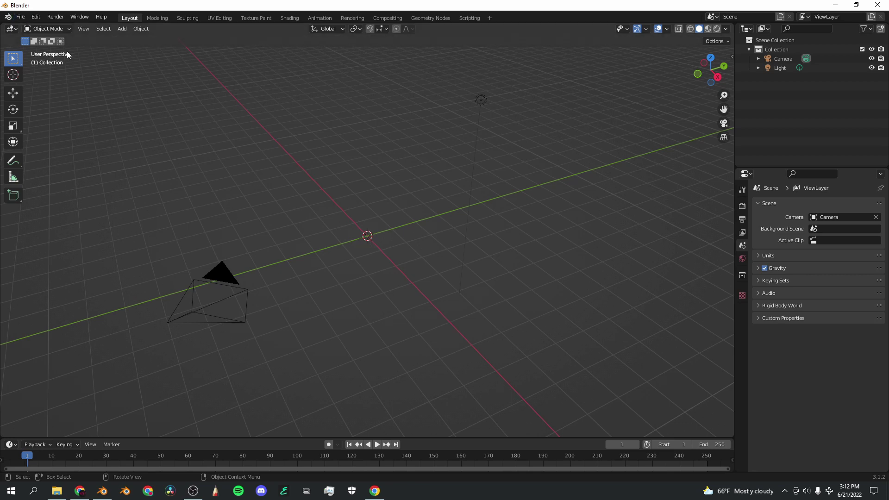
Install the add-on from physical-starlight-atmosphere-1.5.1.zip in Downloads and enable Lighting: Physical Starlight and Atmosphere.
{"action": "left_click", "coordinate": [34, 18]}
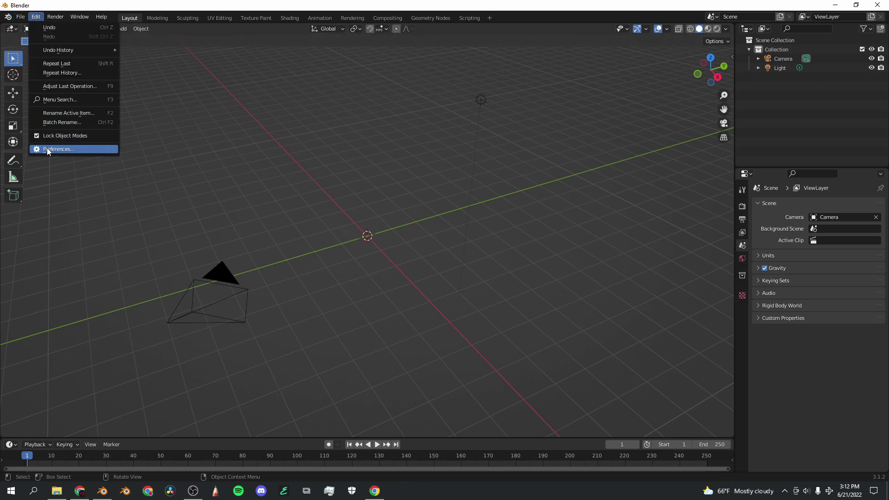
{"action": "left_click", "coordinate": [46, 148]}
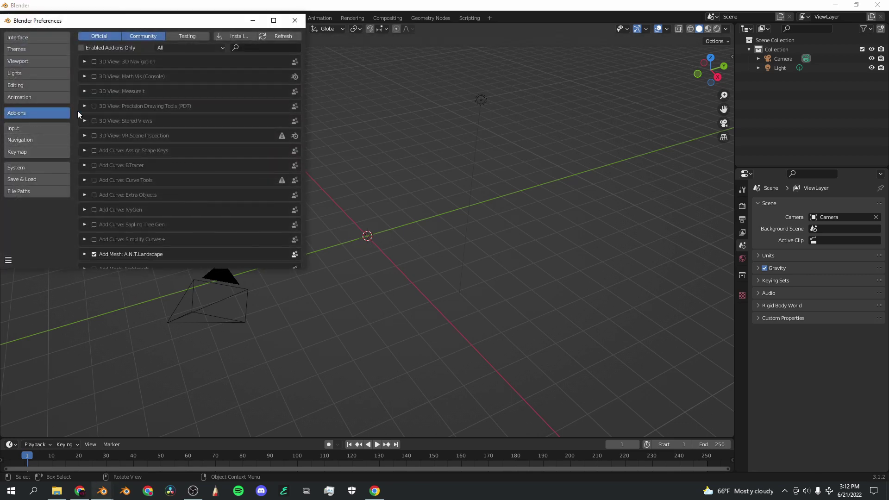
{"action": "left_click", "coordinate": [231, 37]}
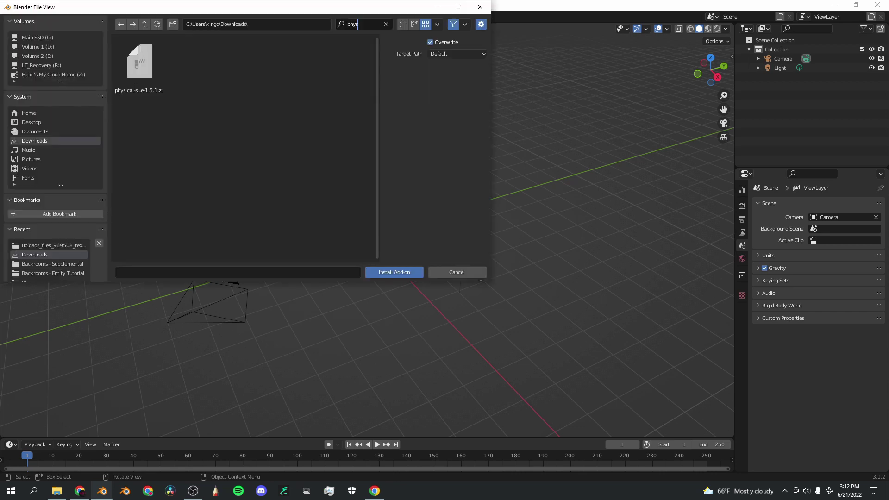
{"action": "left_click", "coordinate": [141, 64]}
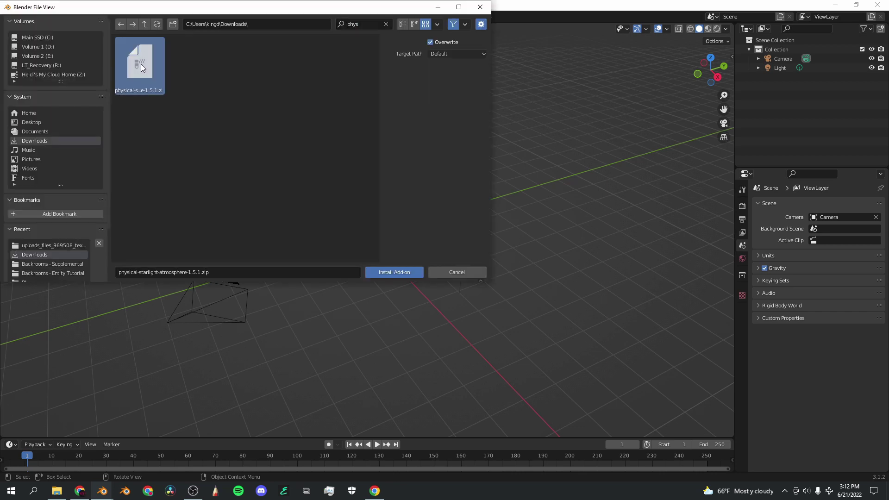
{"action": "left_click", "coordinate": [407, 274]}
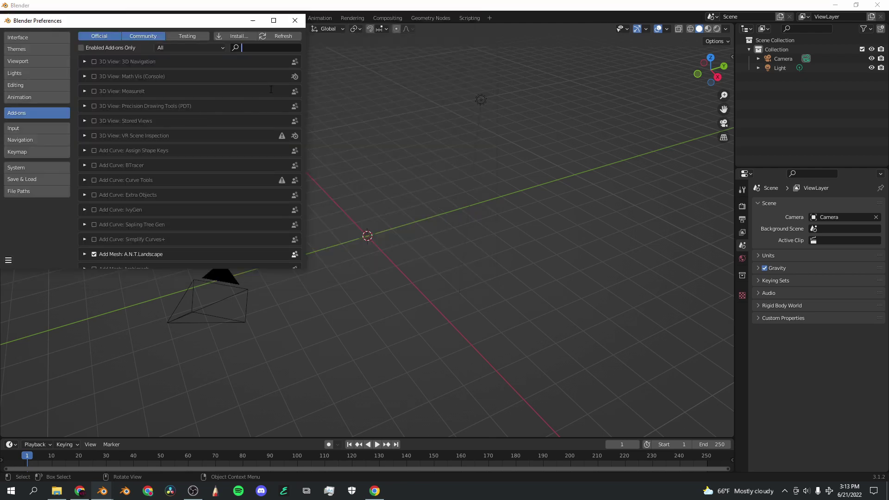
{"action": "type", "text": "atmo"}
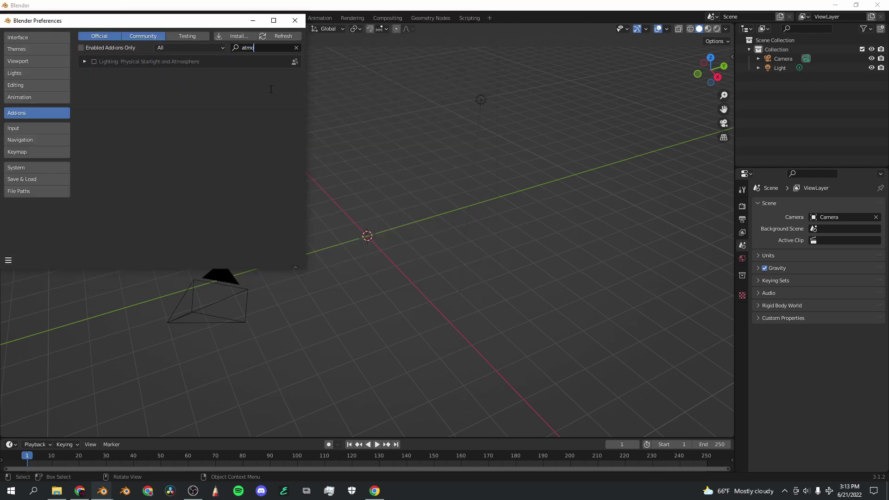
{"action": "left_click", "coordinate": [93, 61]}
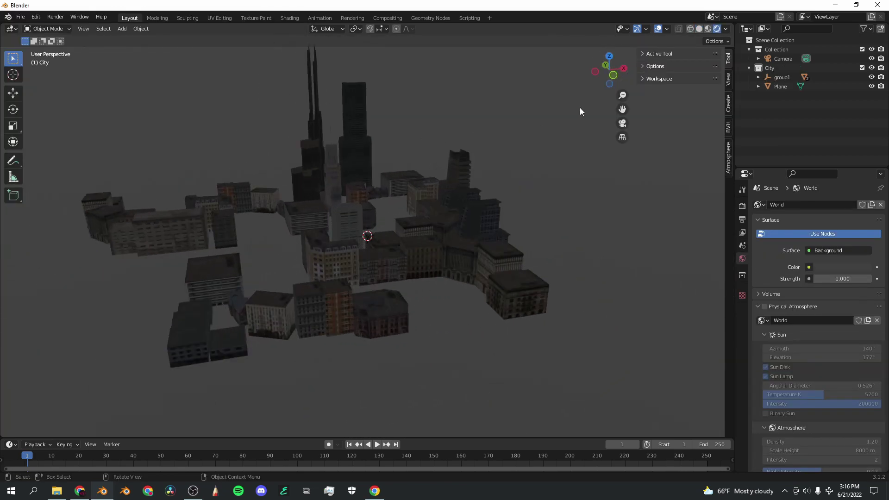
Enable Physical Atmosphere for the city scene and view the generated sky around the buildings.
{"action": "mouse_move", "coordinate": [606, 80]}
{"action": "left_mouse_down"}
{"action": "mouse_move", "coordinate": [630, 82]}
{"action": "mouse_move", "coordinate": [613, 95]}
{"action": "mouse_move", "coordinate": [591, 84]}
{"action": "left_mouse_up"}
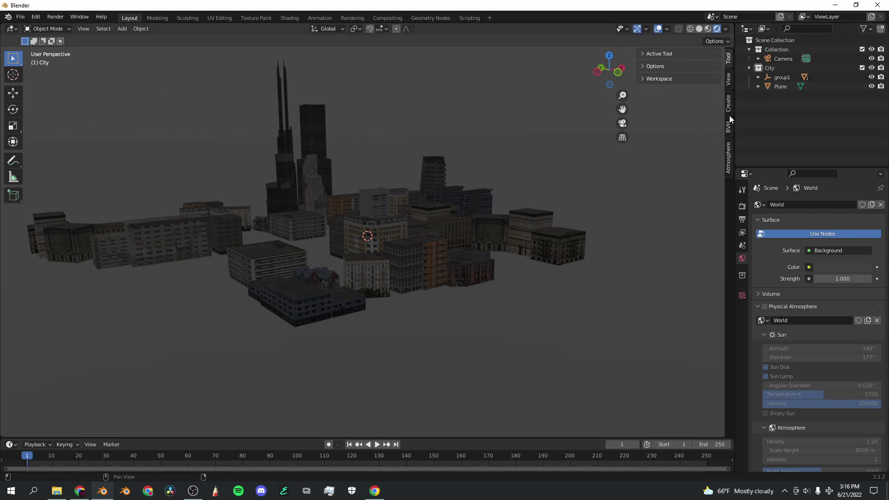
{"action": "left_click", "coordinate": [728, 156]}
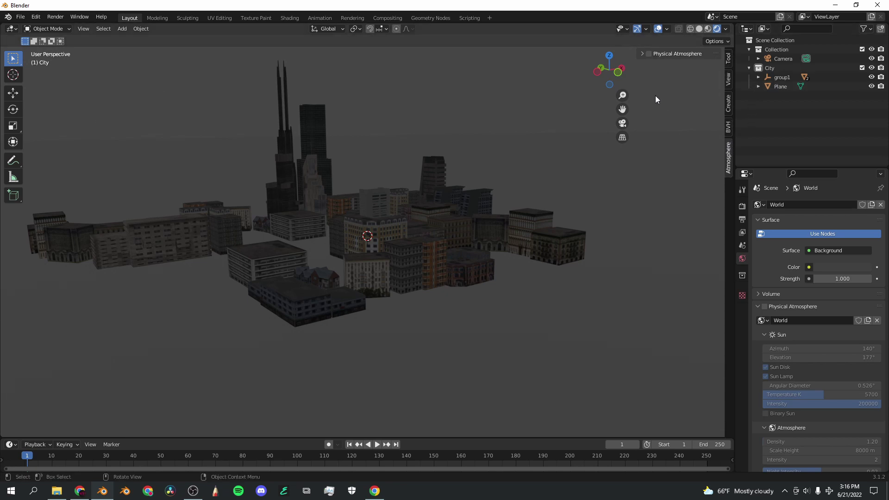
{"action": "left_click", "coordinate": [650, 53]}
{"action": "left_click_drag", "start_coordinate": [612, 80], "coordinate": [619, 352]}
{"action": "left_click_drag", "start_coordinate": [607, 64], "coordinate": [560, 180]}
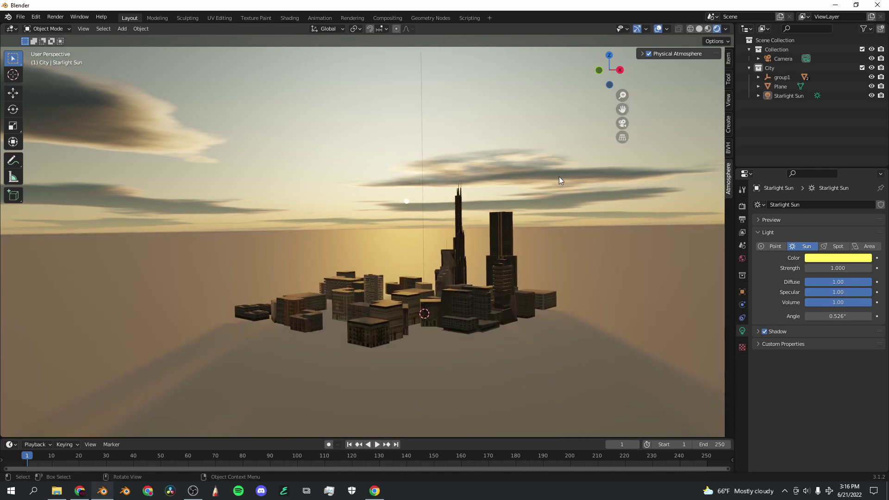
{"action": "left_click_drag", "start_coordinate": [604, 85], "coordinate": [670, 95]}
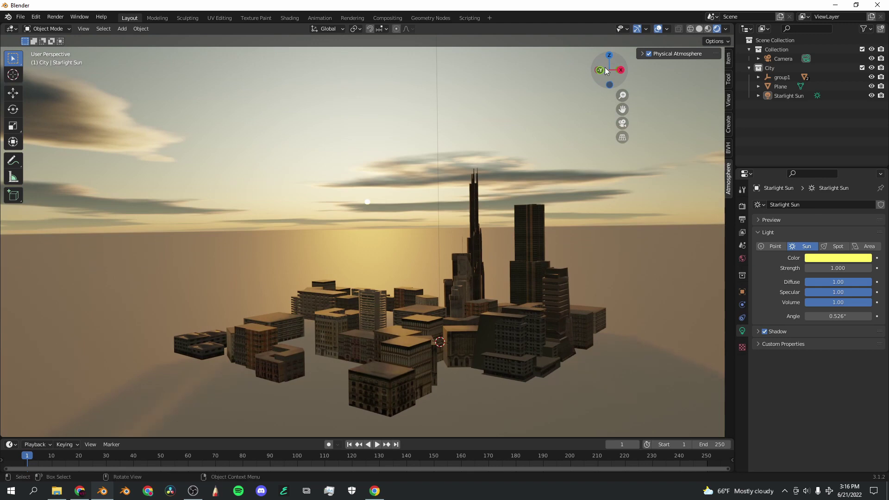
Expand the Physical Atmosphere settings and examine the Sun, Atmosphere, Stars, Clouds, Object Fog, Ground and Artistic Controls sections.
{"action": "left_click", "coordinate": [643, 55]}
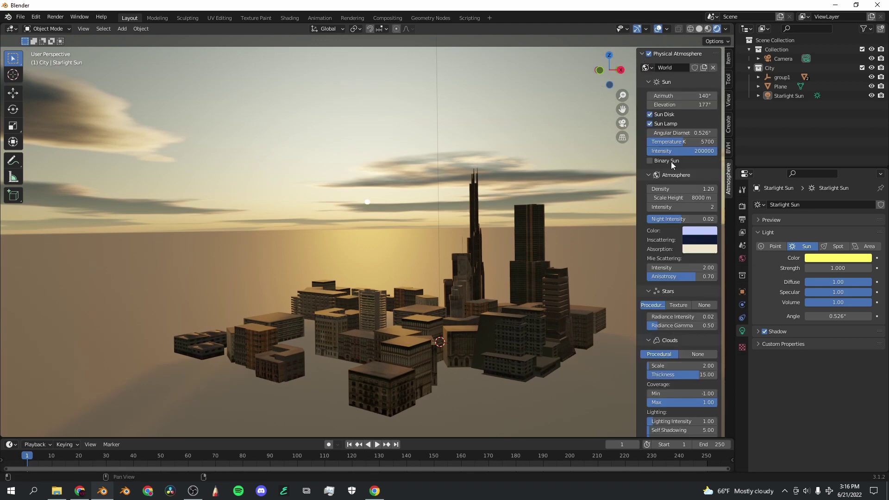
{"action": "scroll", "coordinate": [669, 380], "scroll_direction": "down", "scroll_amount": 6}
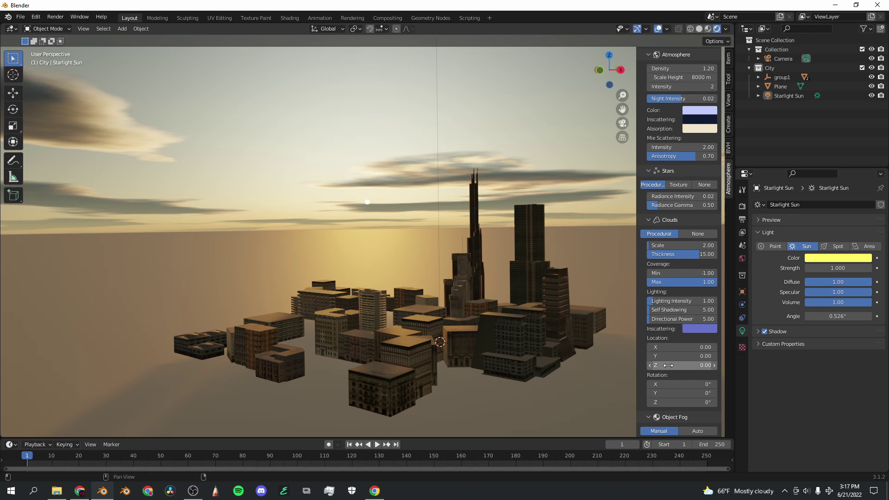
{"action": "scroll", "coordinate": [669, 366], "scroll_direction": "up", "scroll_amount": 6}
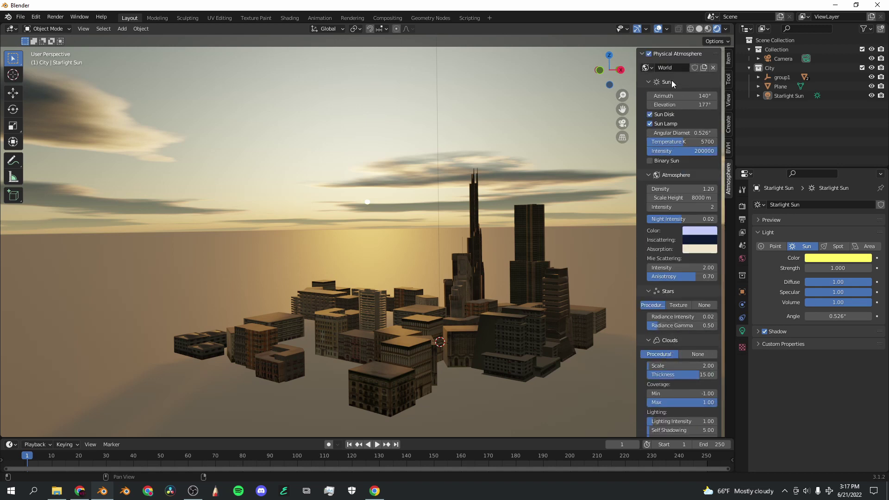
{"action": "scroll", "coordinate": [677, 122], "scroll_direction": "down", "scroll_amount": 14}
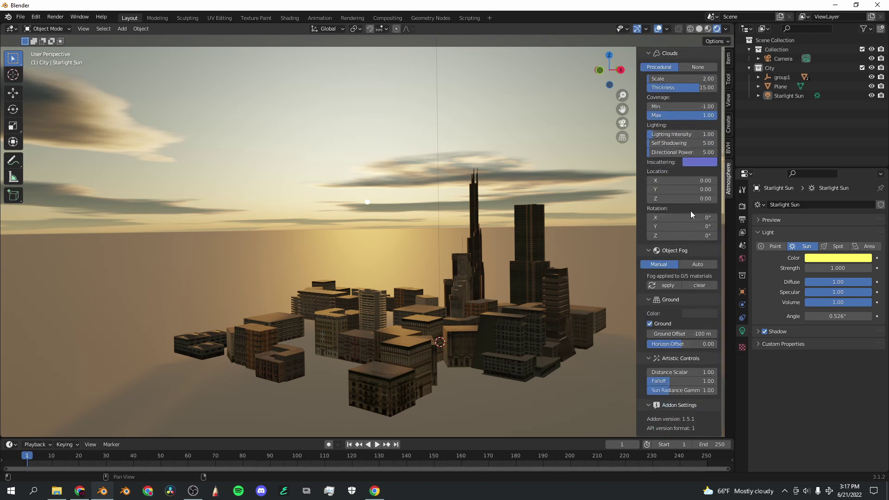
{"action": "scroll", "coordinate": [689, 211], "scroll_direction": "up", "scroll_amount": 6}
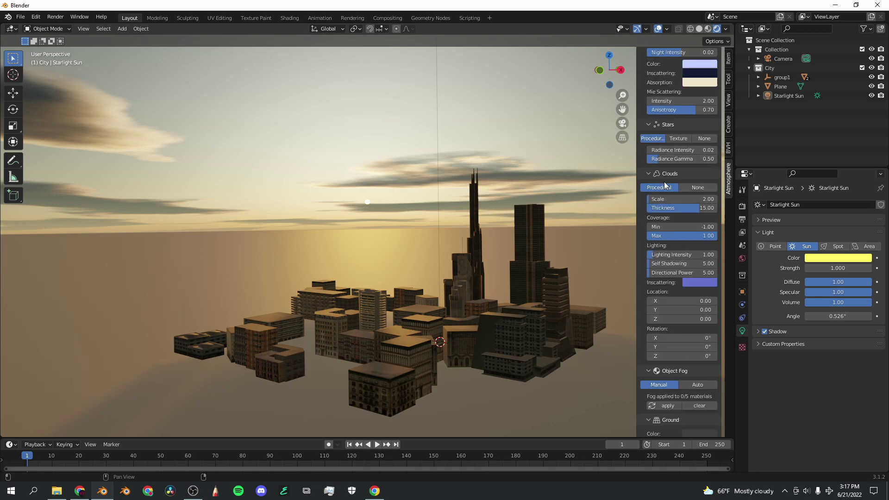
{"action": "scroll", "coordinate": [666, 185], "scroll_direction": "down", "scroll_amount": 6}
{"action": "scroll", "coordinate": [664, 190], "scroll_direction": "up", "scroll_amount": 13}
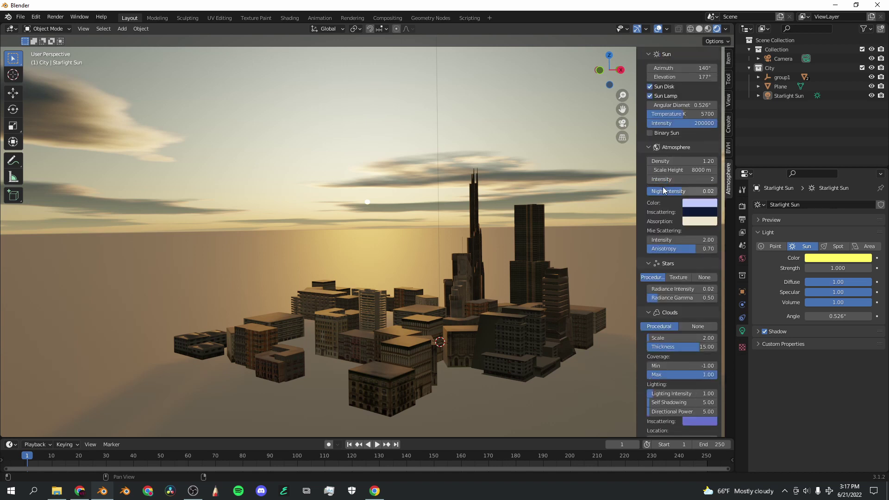
{"action": "scroll", "coordinate": [665, 190], "scroll_direction": "up", "scroll_amount": 2}
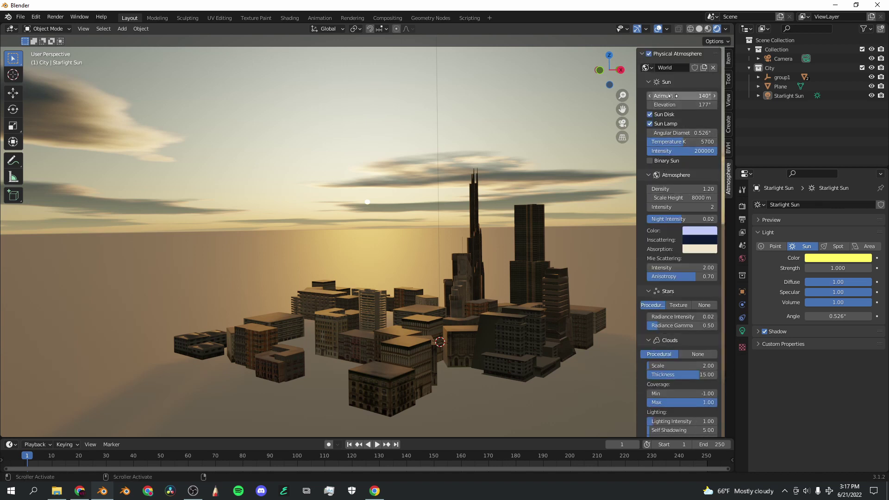
{"action": "scroll", "coordinate": [685, 157], "scroll_direction": "down", "scroll_amount": 4}
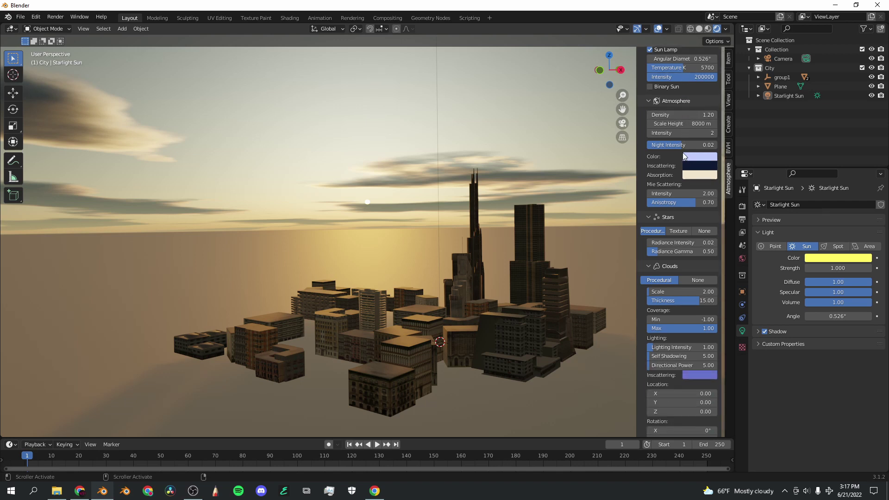
{"action": "scroll", "coordinate": [684, 156], "scroll_direction": "down", "scroll_amount": 5}
{"action": "scroll", "coordinate": [667, 134], "scroll_direction": "up", "scroll_amount": 9}
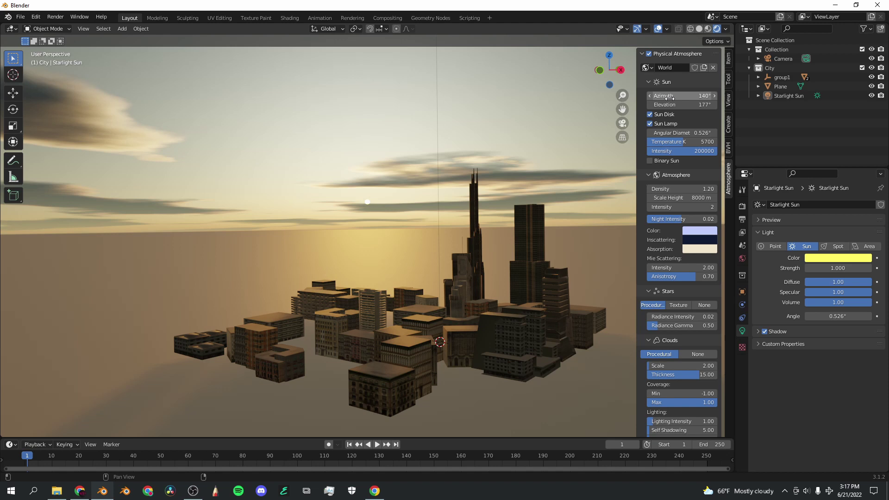
Set the sun's azimuth to 134° and its elevation to 176° in the Physical Atmosphere settings.
{"action": "mouse_move", "coordinate": [670, 98]}
{"action": "left_mouse_down"}
{"action": "mouse_move", "coordinate": [684, 98]}
{"action": "mouse_move", "coordinate": [638, 98]}
{"action": "mouse_move", "coordinate": [882, 98]}
{"action": "mouse_move", "coordinate": [742, 98]}
{"action": "left_mouse_up"}
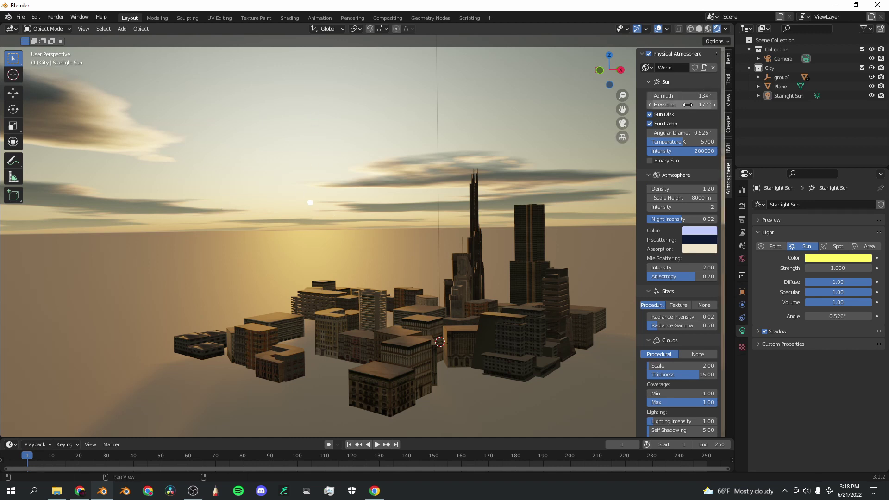
{"action": "left_click_drag", "start_coordinate": [680, 105], "coordinate": [663, 105]}
{"action": "mouse_move", "coordinate": [609, 70]}
{"action": "left_mouse_down"}
{"action": "mouse_move", "coordinate": [610, 92]}
{"action": "mouse_move", "coordinate": [609, 65]}
{"action": "mouse_move", "coordinate": [613, 75]}
{"action": "mouse_move", "coordinate": [604, 74]}
{"action": "left_mouse_up"}
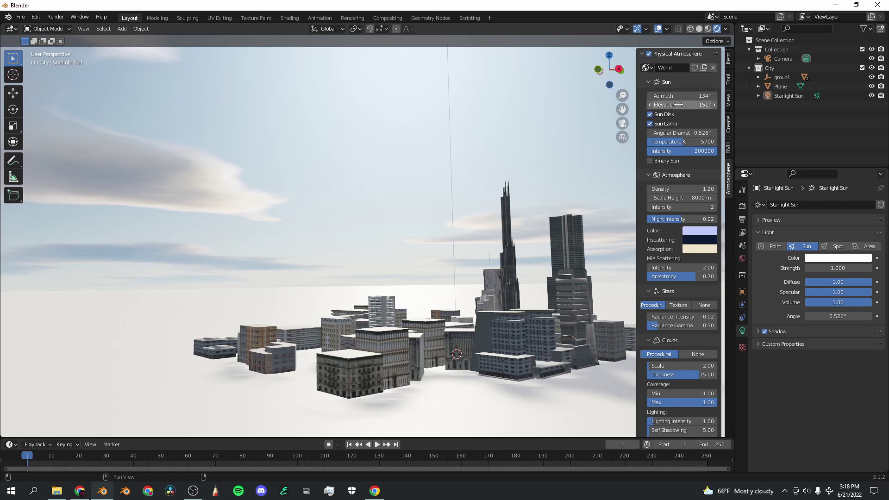
{"action": "mouse_move", "coordinate": [679, 105]}
{"action": "left_mouse_down"}
{"action": "mouse_move", "coordinate": [709, 105]}
{"action": "mouse_move", "coordinate": [687, 104]}
{"action": "left_mouse_up"}
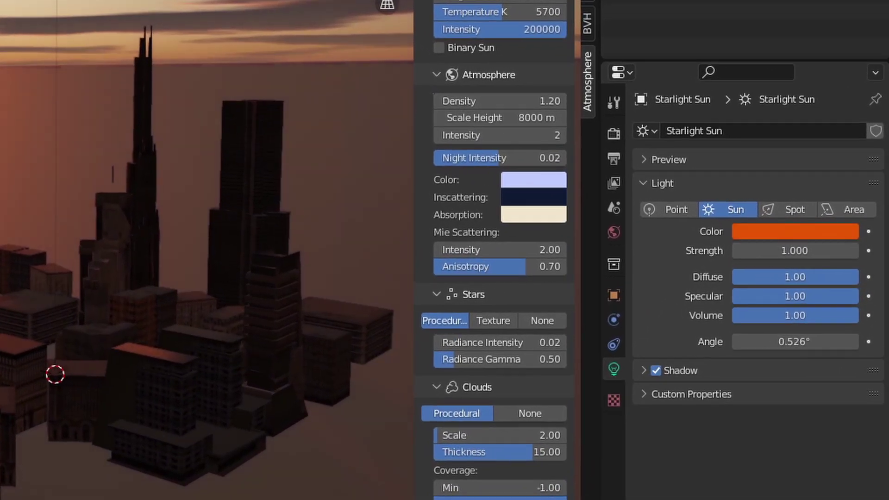
{"action": "left_click_drag", "start_coordinate": [500, 1], "coordinate": [494, 1]}
{"action": "left_click_drag", "start_coordinate": [684, 104], "coordinate": [680, 104]}
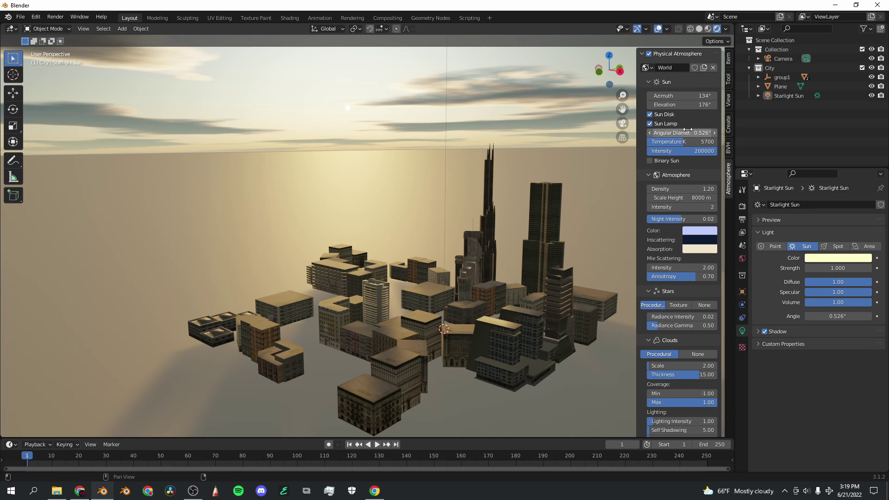
Enlarge the sun disk by setting the sun's angular diameter to 18°.
{"action": "left_click_drag", "start_coordinate": [682, 133], "coordinate": [697, 133]}
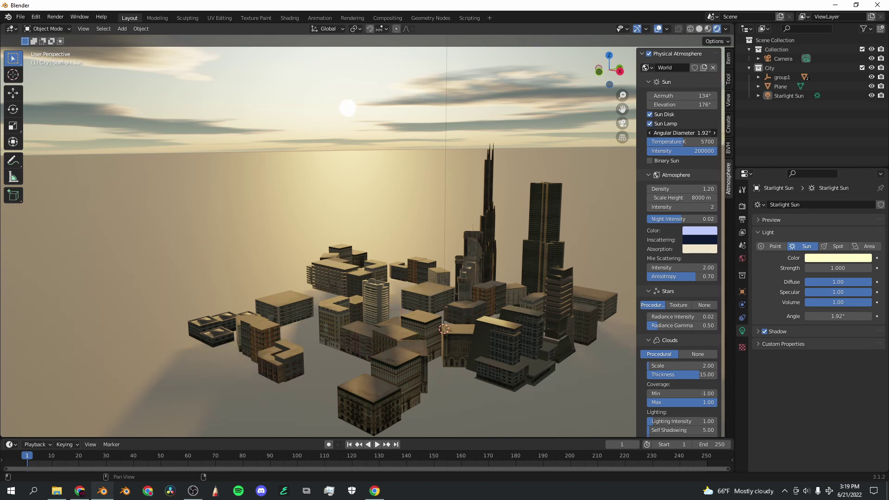
{"action": "left_click_drag", "start_coordinate": [667, 133], "coordinate": [713, 133]}
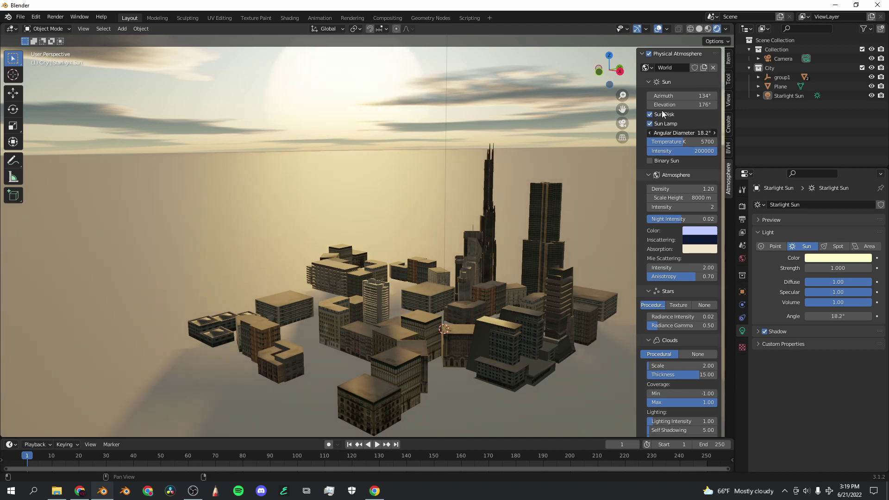
{"action": "left_click_drag", "start_coordinate": [611, 79], "coordinate": [605, 73]}
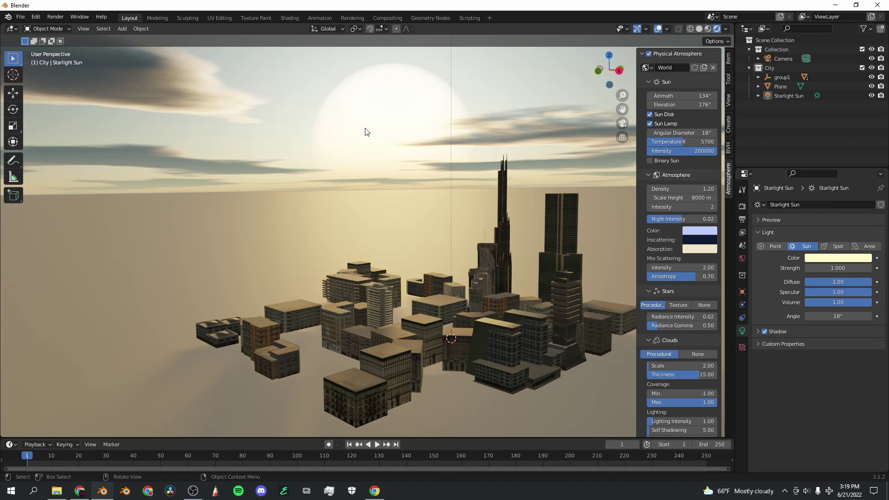
Undo the enlargement of the sun's angular diameter.
{"action": "left_click_drag", "start_coordinate": [596, 82], "coordinate": [588, 85]}
{"action": "key", "text": "ctrl+z"}
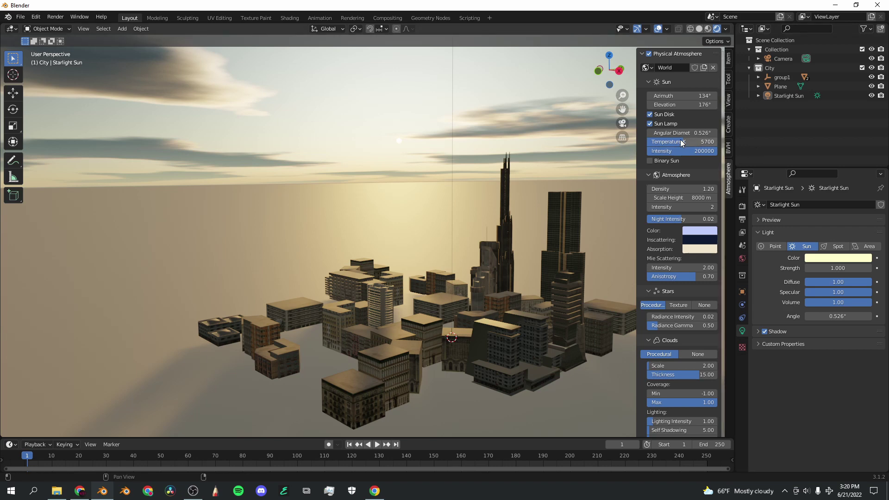
Try other temperature values for the sun and an intensity as low as 100, and return the intensity to 200000.
{"action": "mouse_move", "coordinate": [704, 142]}
{"action": "left_mouse_down"}
{"action": "mouse_move", "coordinate": [658, 142]}
{"action": "mouse_move", "coordinate": [716, 142]}
{"action": "left_mouse_up"}
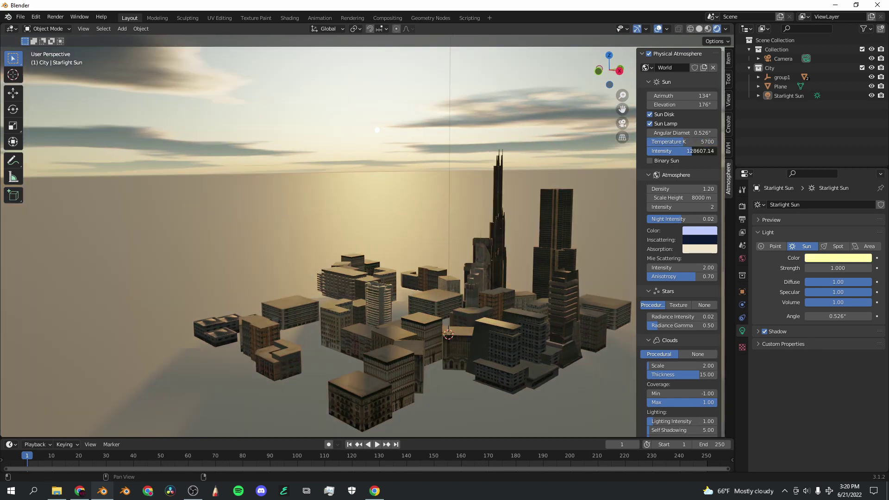
{"action": "mouse_move", "coordinate": [686, 151]}
{"action": "left_mouse_down"}
{"action": "mouse_move", "coordinate": [648, 151]}
{"action": "mouse_move", "coordinate": [713, 151]}
{"action": "mouse_move", "coordinate": [689, 151]}
{"action": "left_mouse_up"}
{"action": "key", "text": "ctrl+z"}
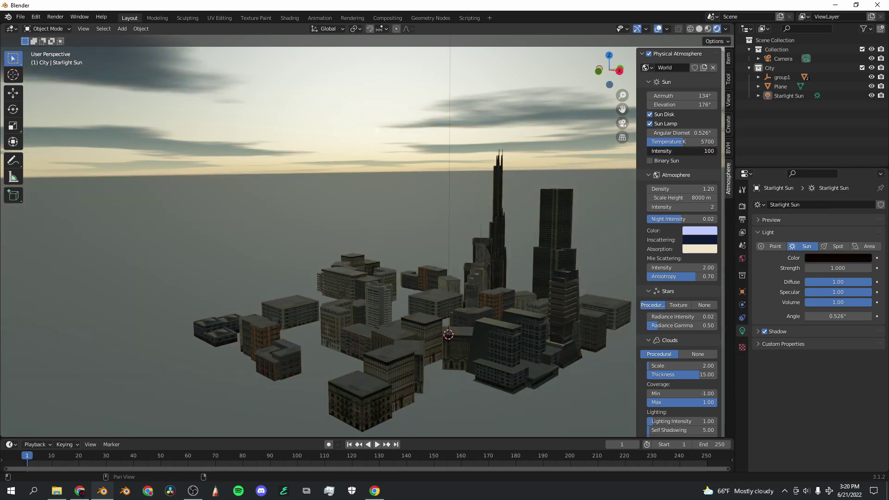
{"action": "left_click_drag", "start_coordinate": [647, 151], "coordinate": [717, 151]}
{"action": "mouse_move", "coordinate": [600, 76]}
{"action": "left_mouse_down"}
{"action": "mouse_move", "coordinate": [637, 82]}
{"action": "mouse_move", "coordinate": [591, 69]}
{"action": "mouse_move", "coordinate": [601, 71]}
{"action": "left_mouse_up"}
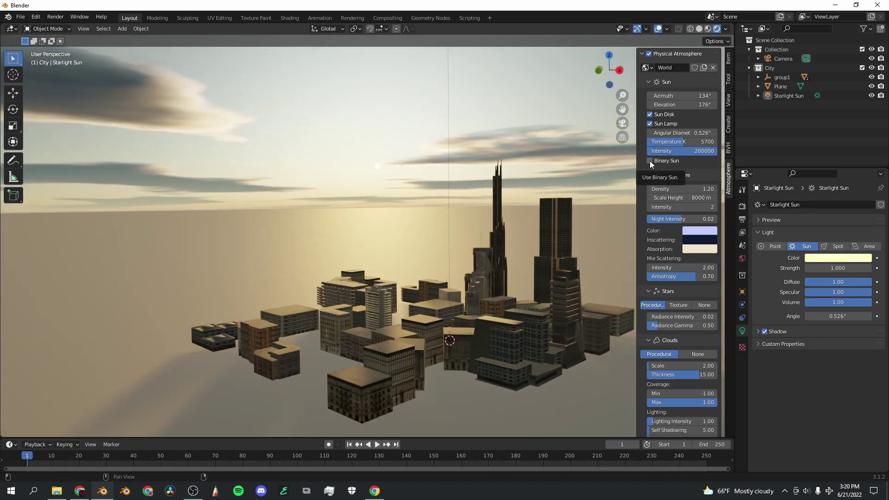
Try a binary sun with distance 0.179, phase 116°, angular diameter 2.87°, temperature 1000 and intensity 200000, and disable it again.
{"action": "left_click", "coordinate": [650, 160]}
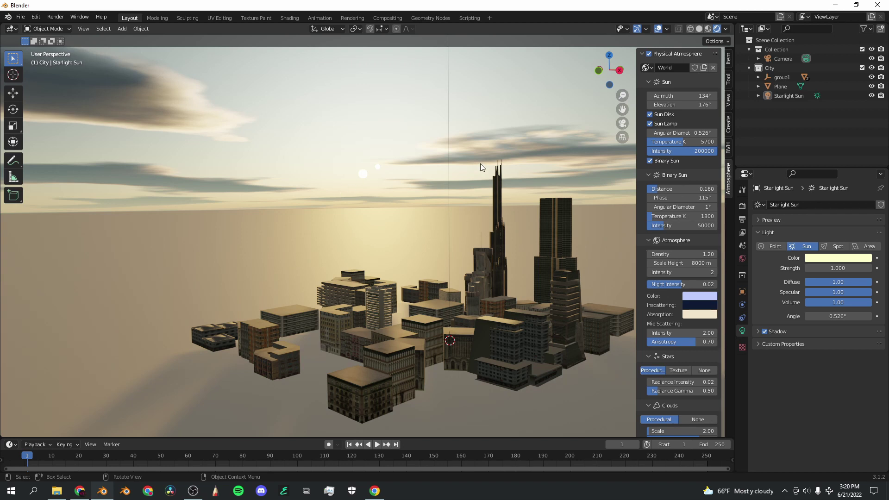
{"action": "mouse_move", "coordinate": [667, 193]}
{"action": "left_mouse_down"}
{"action": "mouse_move", "coordinate": [692, 193]}
{"action": "mouse_move", "coordinate": [658, 190]}
{"action": "left_mouse_up"}
{"action": "mouse_move", "coordinate": [660, 198]}
{"action": "left_mouse_down"}
{"action": "mouse_move", "coordinate": [690, 198]}
{"action": "mouse_move", "coordinate": [660, 197]}
{"action": "mouse_move", "coordinate": [671, 207]}
{"action": "left_mouse_up"}
{"action": "mouse_move", "coordinate": [662, 217]}
{"action": "left_mouse_down"}
{"action": "mouse_move", "coordinate": [718, 216]}
{"action": "mouse_move", "coordinate": [649, 217]}
{"action": "left_mouse_up"}
{"action": "left_click_drag", "start_coordinate": [664, 226], "coordinate": [718, 225]}
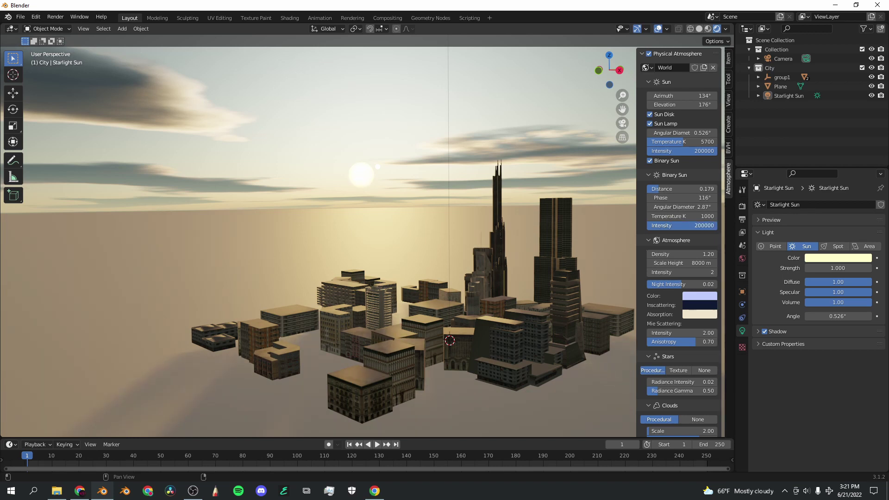
{"action": "mouse_move", "coordinate": [702, 152]}
{"action": "left_mouse_down"}
{"action": "mouse_move", "coordinate": [647, 152]}
{"action": "mouse_move", "coordinate": [718, 151]}
{"action": "left_mouse_up"}
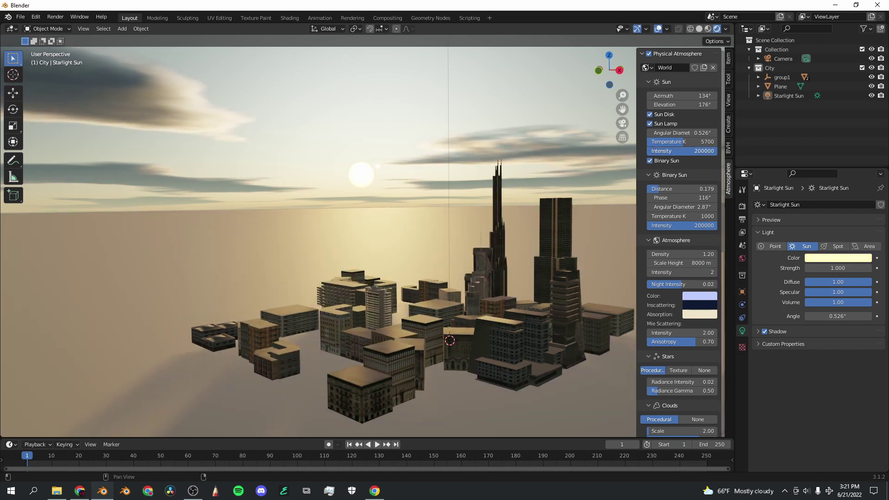
{"action": "left_click", "coordinate": [656, 162]}
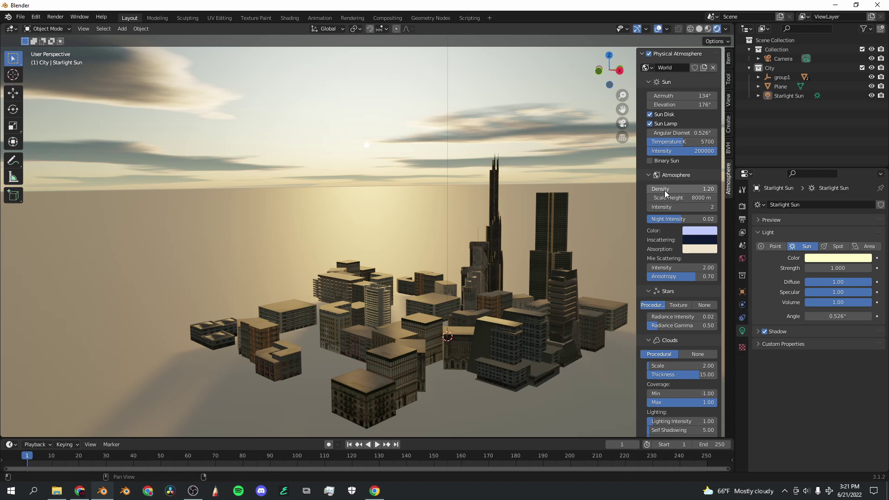
Try atmosphere densities of 0.55 and 0, and settle on a density of 2.60.
{"action": "left_click_drag", "start_coordinate": [669, 191], "coordinate": [649, 189]}
{"action": "left_click_drag", "start_coordinate": [598, 68], "coordinate": [601, 65]}
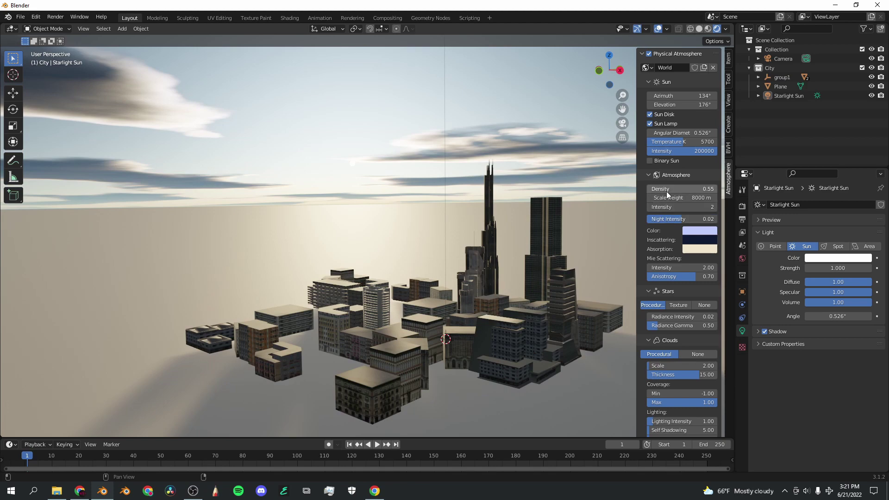
{"action": "left_click_drag", "start_coordinate": [667, 191], "coordinate": [648, 189]}
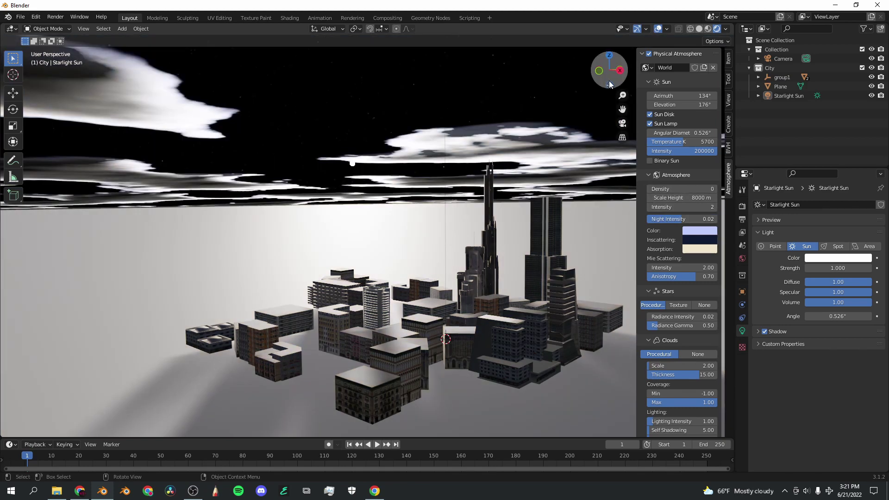
{"action": "mouse_move", "coordinate": [610, 85]}
{"action": "left_mouse_down"}
{"action": "mouse_move", "coordinate": [588, 86]}
{"action": "mouse_move", "coordinate": [612, 84]}
{"action": "mouse_move", "coordinate": [598, 97]}
{"action": "mouse_move", "coordinate": [621, 89]}
{"action": "mouse_move", "coordinate": [611, 87]}
{"action": "left_mouse_up"}
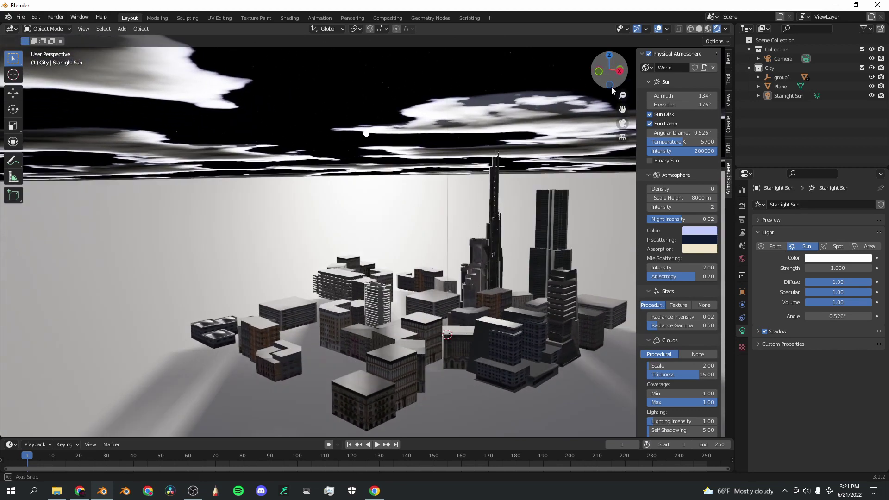
{"action": "mouse_move", "coordinate": [656, 189]}
{"action": "left_mouse_down"}
{"action": "mouse_move", "coordinate": [690, 188]}
{"action": "mouse_move", "coordinate": [648, 189]}
{"action": "mouse_move", "coordinate": [667, 189]}
{"action": "left_mouse_up"}
Try a lower atmosphere scale height of 5699 m and an atmosphere intensity of 0, and restore both values.
{"action": "left_click_drag", "start_coordinate": [681, 198], "coordinate": [647, 207]}
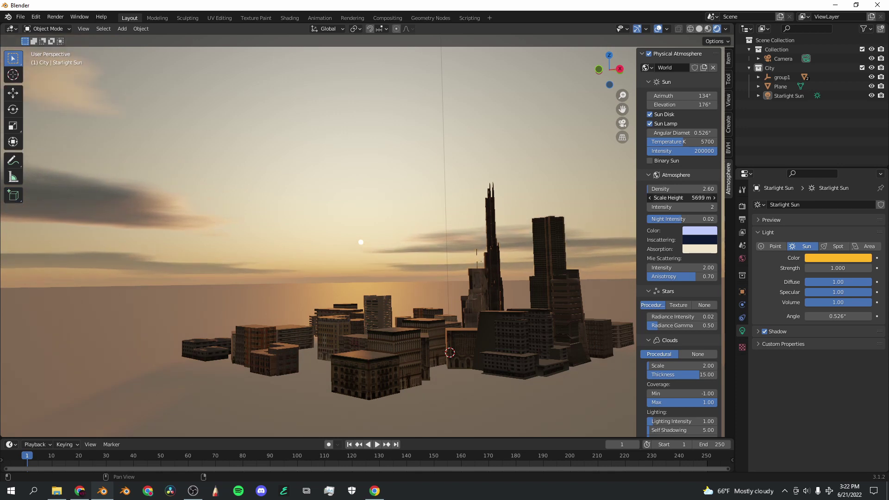
{"action": "right_click", "coordinate": [660, 199]}
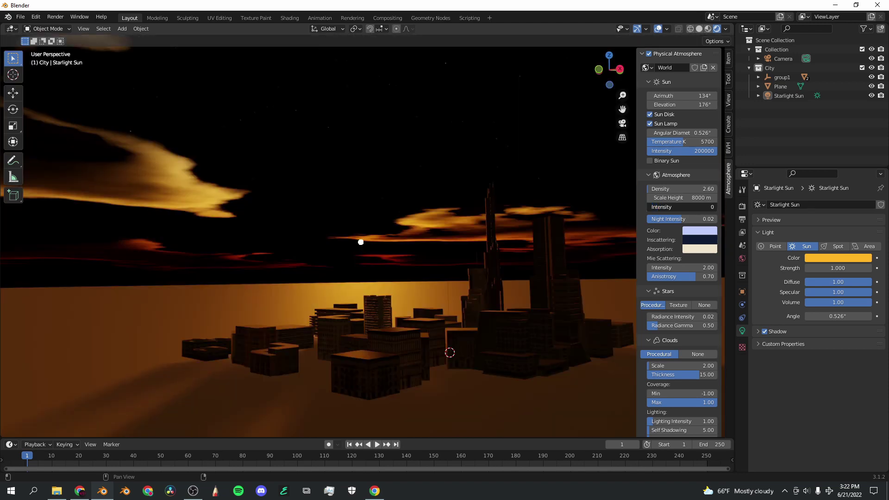
{"action": "left_click_drag", "start_coordinate": [647, 207], "coordinate": [649, 207]}
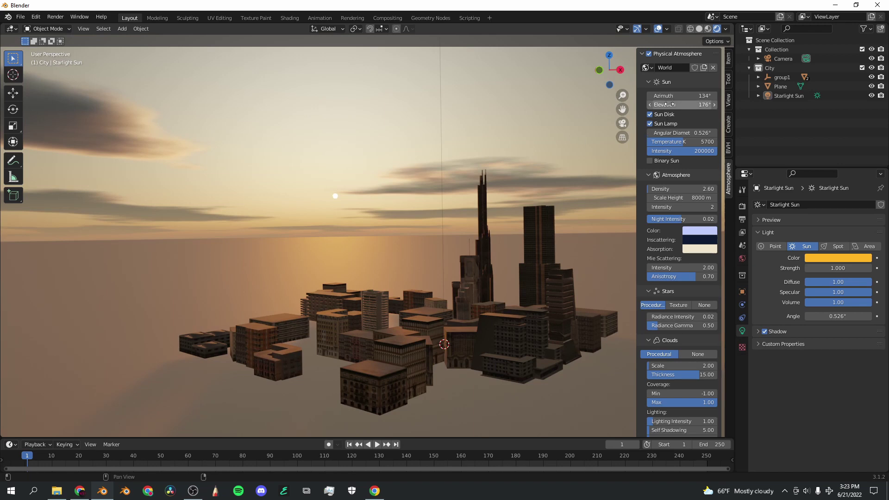
Try a night sky with the sun's elevation at 186° and the night intensity at 0.04.
{"action": "left_click_drag", "start_coordinate": [670, 105], "coordinate": [676, 104]}
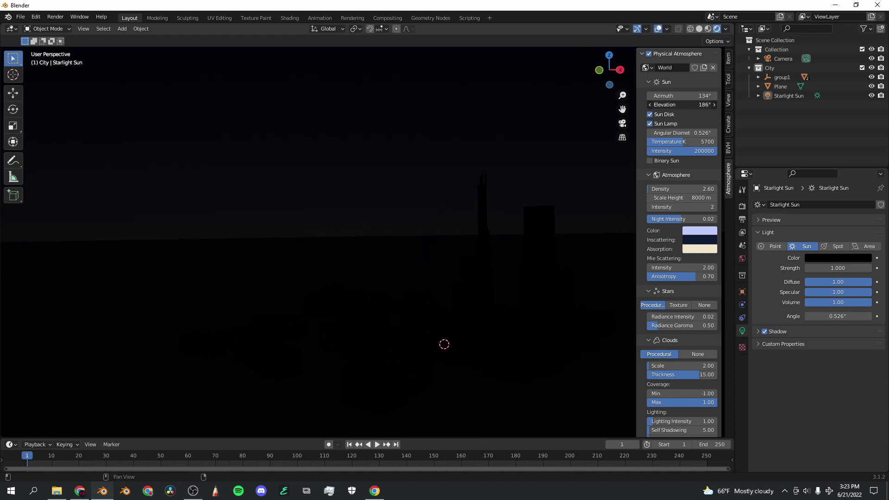
{"action": "left_click_drag", "start_coordinate": [669, 219], "coordinate": [671, 219]}
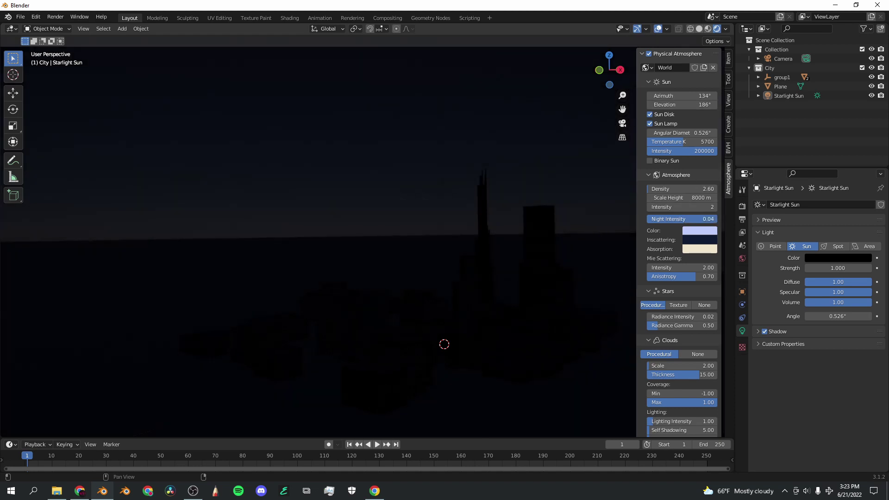
{"action": "mouse_move", "coordinate": [615, 87]}
{"action": "left_mouse_down"}
{"action": "mouse_move", "coordinate": [598, 88]}
{"action": "mouse_move", "coordinate": [630, 86]}
{"action": "mouse_move", "coordinate": [618, 87]}
{"action": "left_mouse_up"}
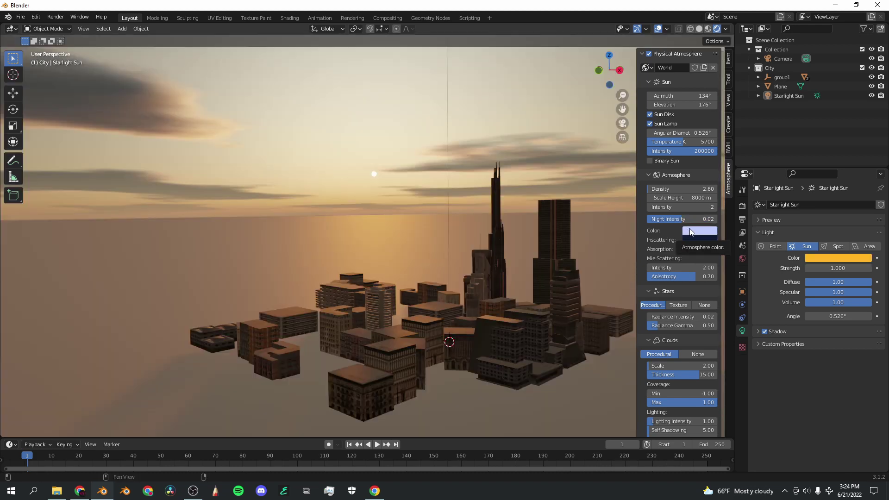
Try red, green and magenta as the atmosphere color, and undo the color changes.
{"action": "left_click", "coordinate": [690, 231]}
{"action": "left_click_drag", "start_coordinate": [719, 153], "coordinate": [721, 165]}
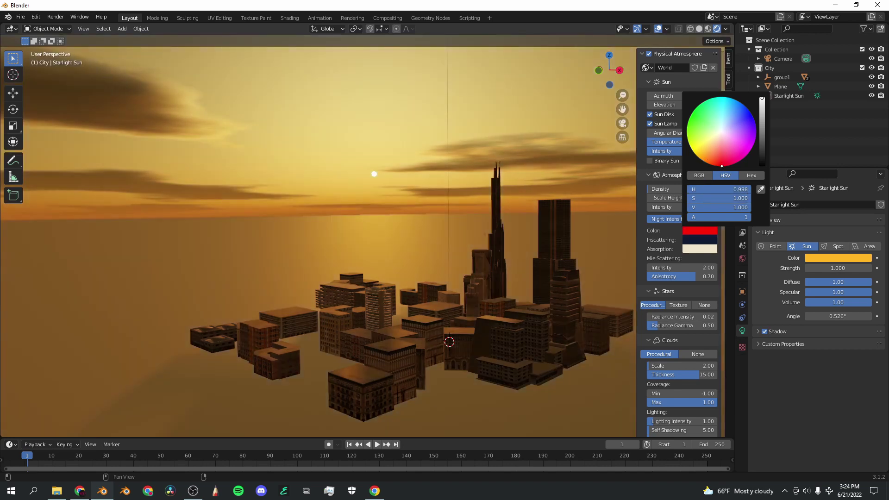
{"action": "left_click", "coordinate": [702, 228]}
{"action": "left_click_drag", "start_coordinate": [721, 166], "coordinate": [693, 112]}
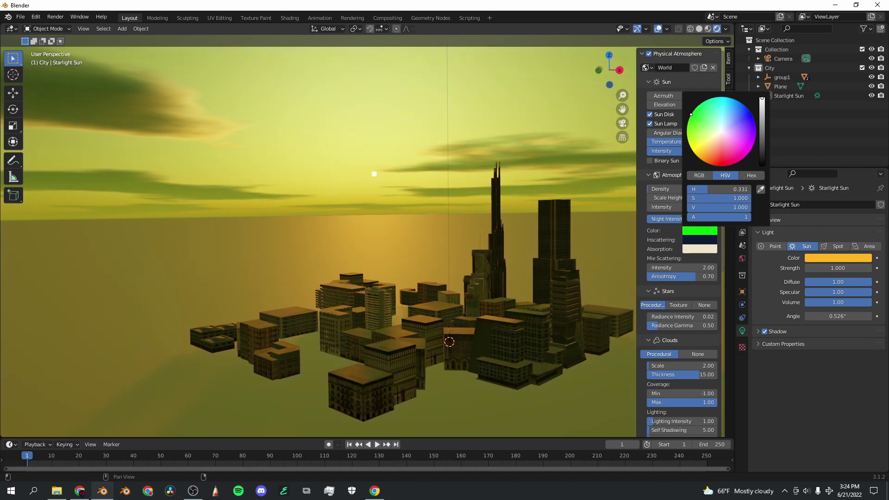
{"action": "left_click", "coordinate": [715, 230]}
{"action": "left_click_drag", "start_coordinate": [691, 114], "coordinate": [749, 153]}
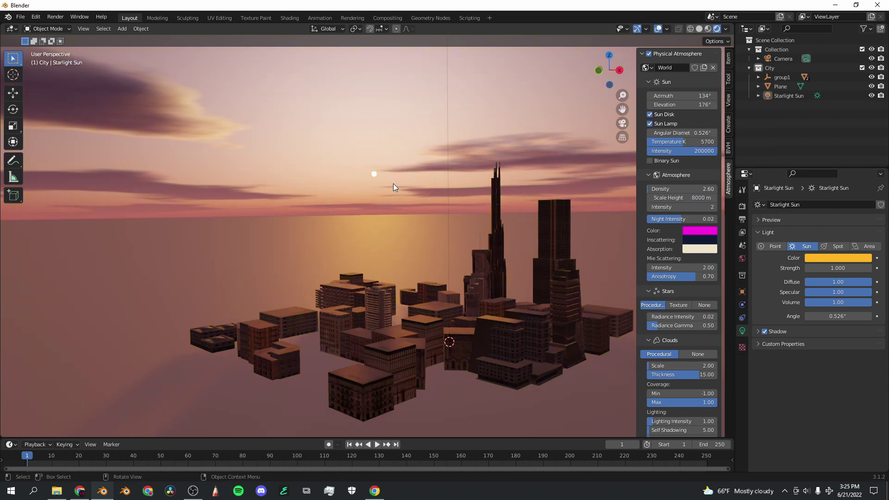
{"action": "key", "text": "ctrl+z"}
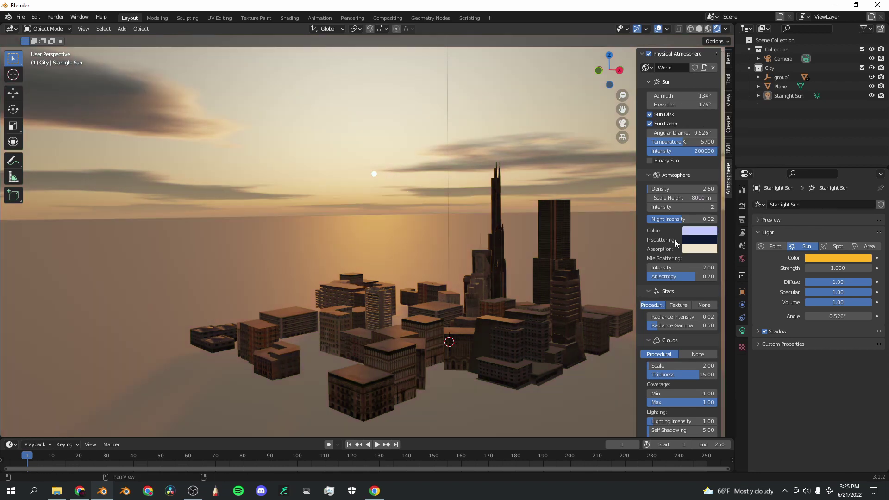
Brighten the atmosphere's dark blue inscattering color to a bright blue.
{"action": "left_click", "coordinate": [700, 240]}
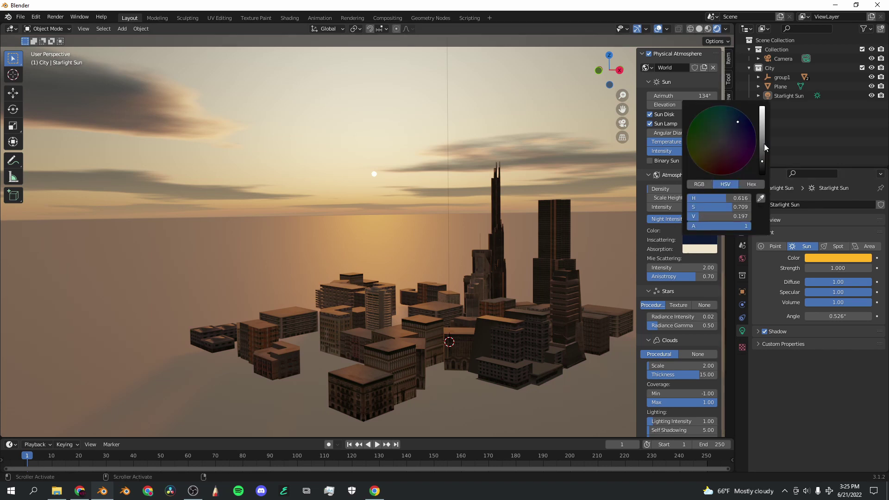
{"action": "left_click_drag", "start_coordinate": [763, 156], "coordinate": [763, 107]}
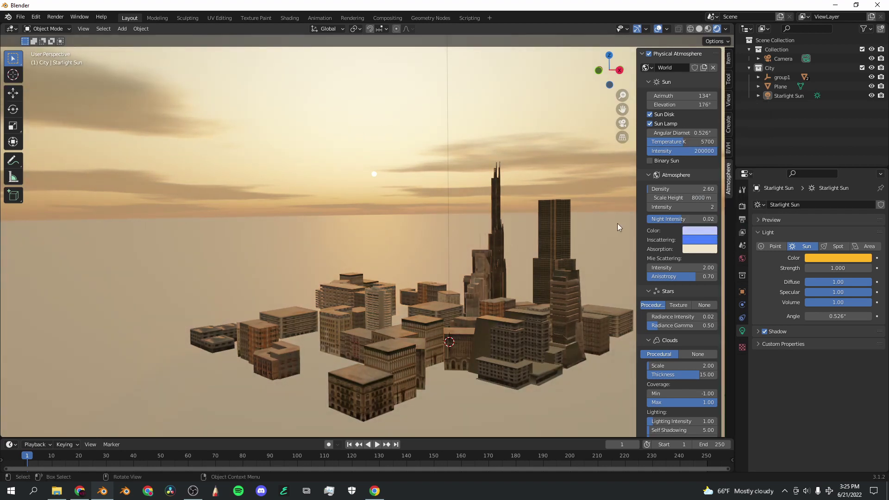
Try red and green tones as the atmosphere's inscattering color.
{"action": "left_click", "coordinate": [700, 240]}
{"action": "left_click", "coordinate": [719, 174]}
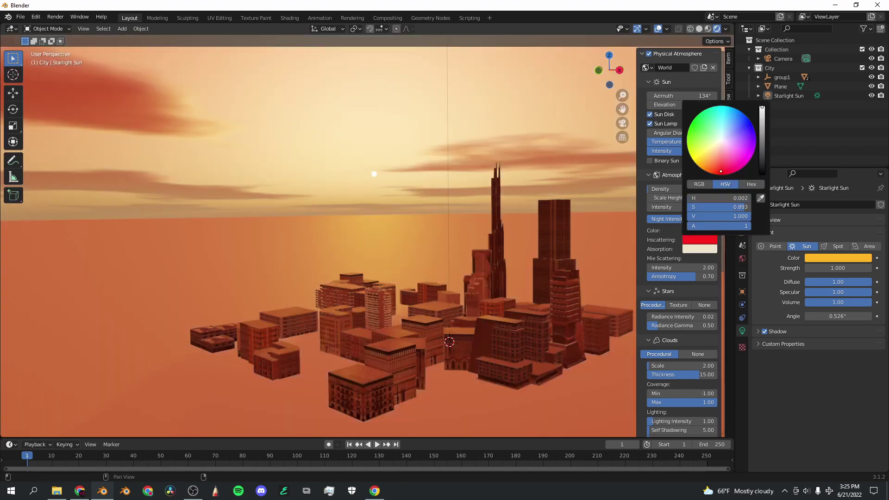
{"action": "mouse_move", "coordinate": [719, 175]}
{"action": "left_mouse_down"}
{"action": "mouse_move", "coordinate": [726, 175]}
{"action": "mouse_move", "coordinate": [690, 157]}
{"action": "mouse_move", "coordinate": [698, 116]}
{"action": "left_mouse_up"}
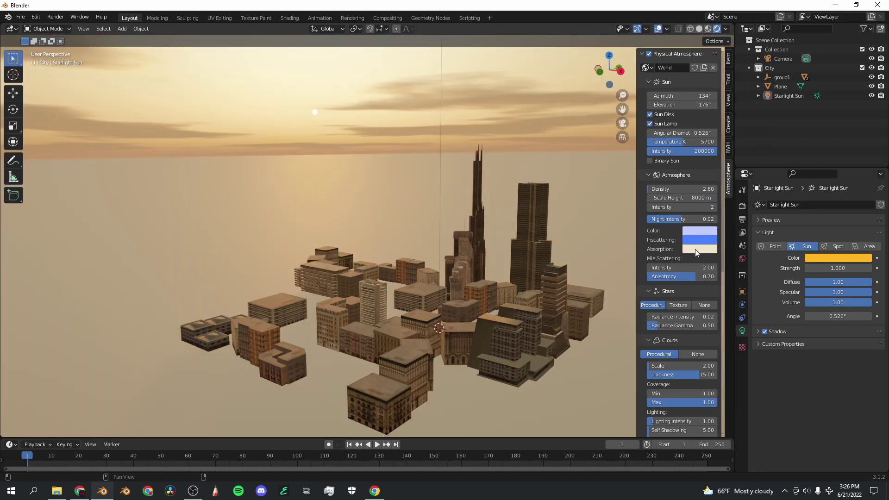
Try yellow-green, red and other hues as the atmosphere's absorption color, and cancel the change.
{"action": "left_click", "coordinate": [697, 252]}
{"action": "left_click_drag", "start_coordinate": [718, 153], "coordinate": [690, 163]}
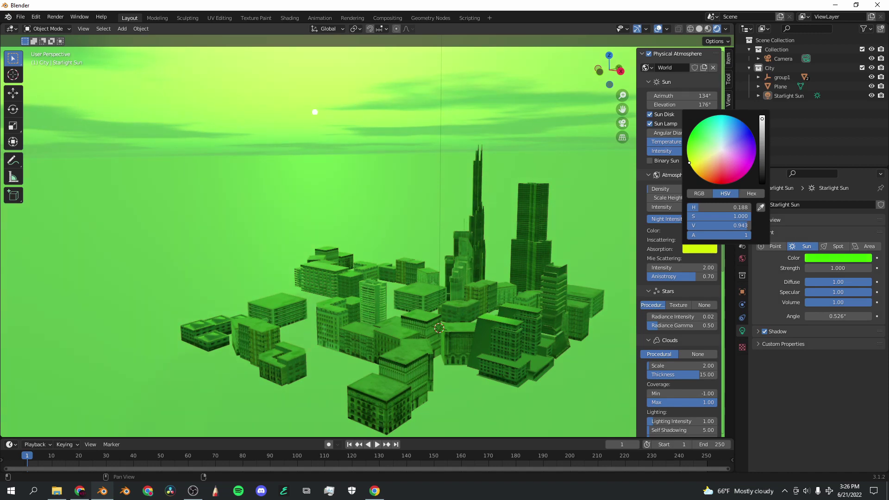
{"action": "mouse_move", "coordinate": [689, 163]}
{"action": "left_mouse_down"}
{"action": "mouse_move", "coordinate": [687, 155]}
{"action": "mouse_move", "coordinate": [722, 184]}
{"action": "left_mouse_up"}
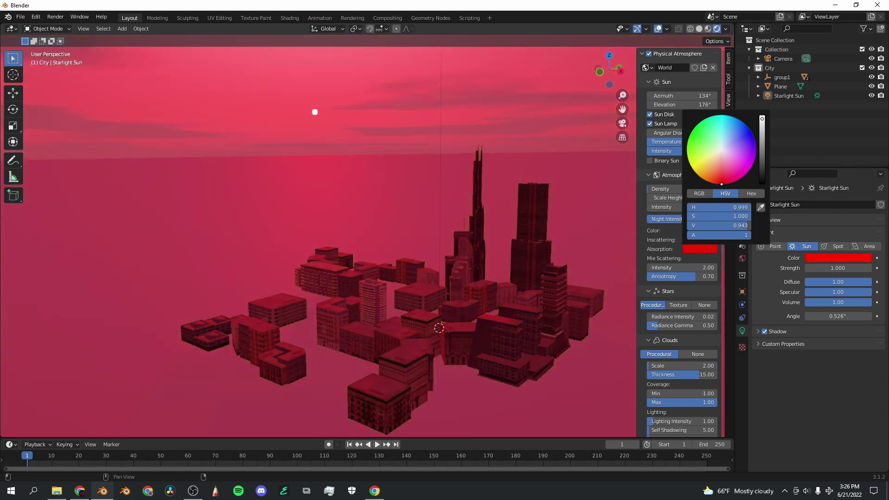
{"action": "mouse_move", "coordinate": [749, 171]}
{"action": "left_mouse_down"}
{"action": "mouse_move", "coordinate": [756, 143]}
{"action": "mouse_move", "coordinate": [736, 118]}
{"action": "left_mouse_up"}
{"action": "key", "text": "Escape"}
Try a stronger Mie scattering intensity and a different anisotropy, and cancel the changes.
{"action": "left_click_drag", "start_coordinate": [667, 271], "coordinate": [714, 271]}
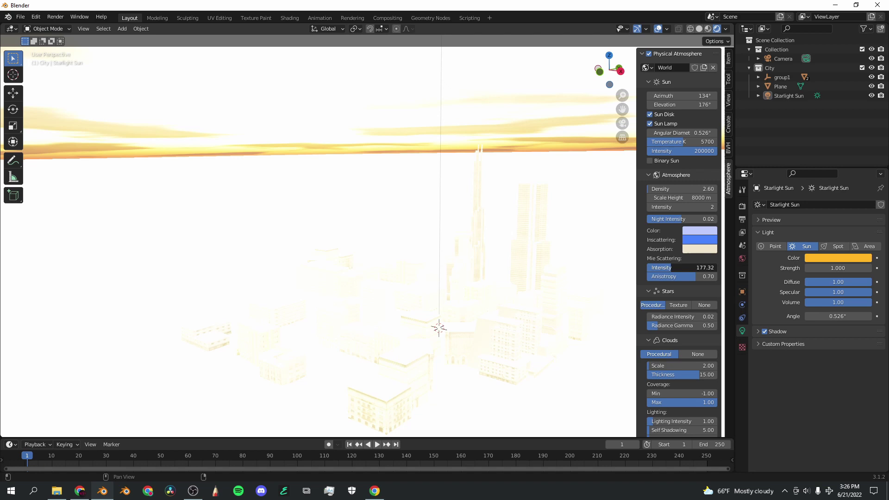
{"action": "left_click_drag", "start_coordinate": [663, 268], "coordinate": [696, 277]}
{"action": "key", "text": "Escape"}
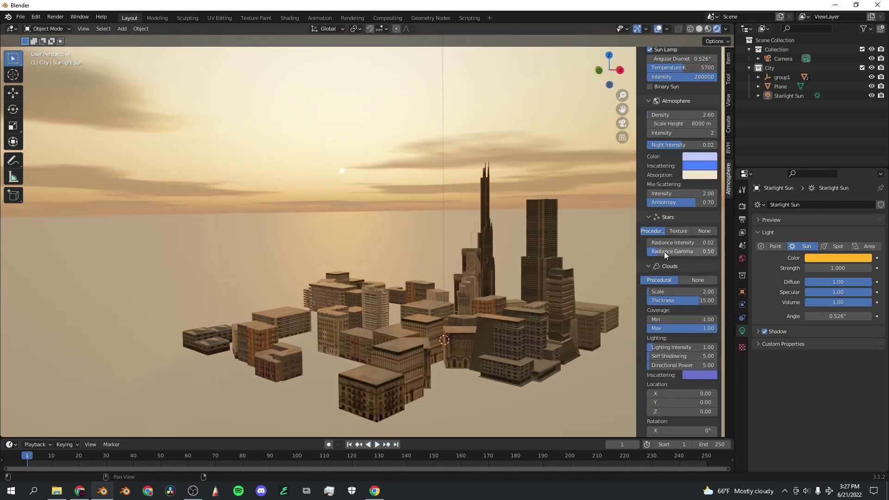
Set the sun's elevation to 186° and the stars' radiance intensity to 15 and radiance gamma to 1.32.
{"action": "left_click_drag", "start_coordinate": [681, 104], "coordinate": [700, 104]}
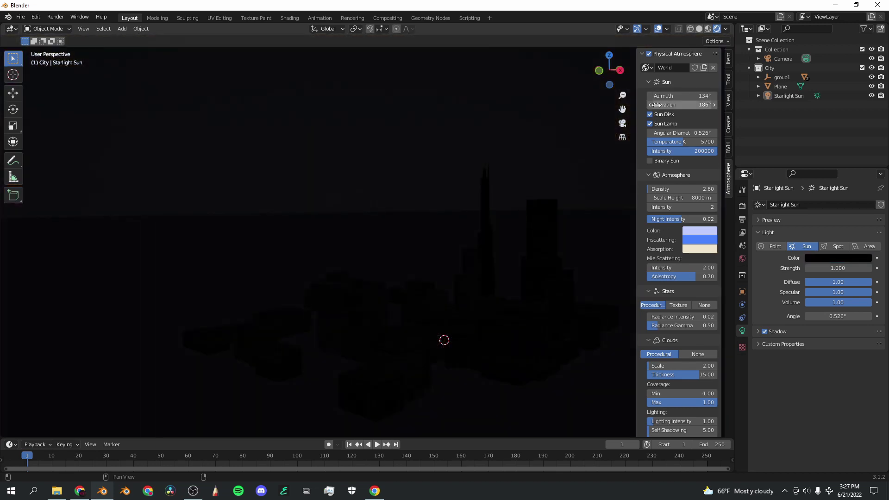
{"action": "left_click_drag", "start_coordinate": [612, 83], "coordinate": [618, 88]}
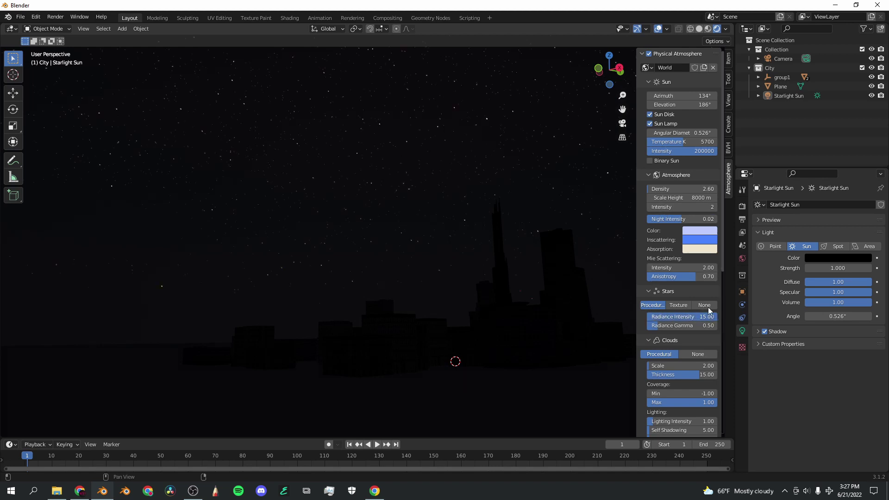
{"action": "left_click_drag", "start_coordinate": [602, 70], "coordinate": [709, 72]}
{"action": "mouse_move", "coordinate": [682, 326]}
{"action": "left_mouse_down"}
{"action": "mouse_move", "coordinate": [667, 326]}
{"action": "mouse_move", "coordinate": [695, 326]}
{"action": "left_mouse_up"}
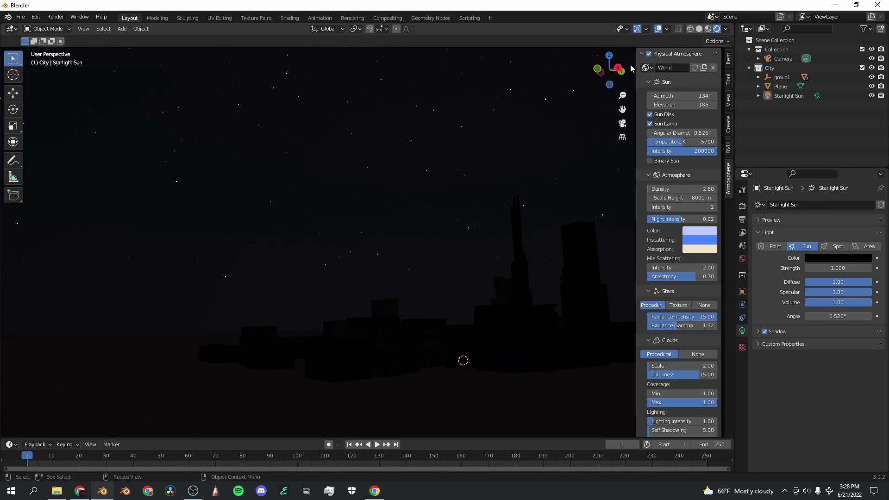
Set the sun's elevation to 178° and view the stars in the lit sky around the city.
{"action": "left_click_drag", "start_coordinate": [627, 67], "coordinate": [602, 69]}
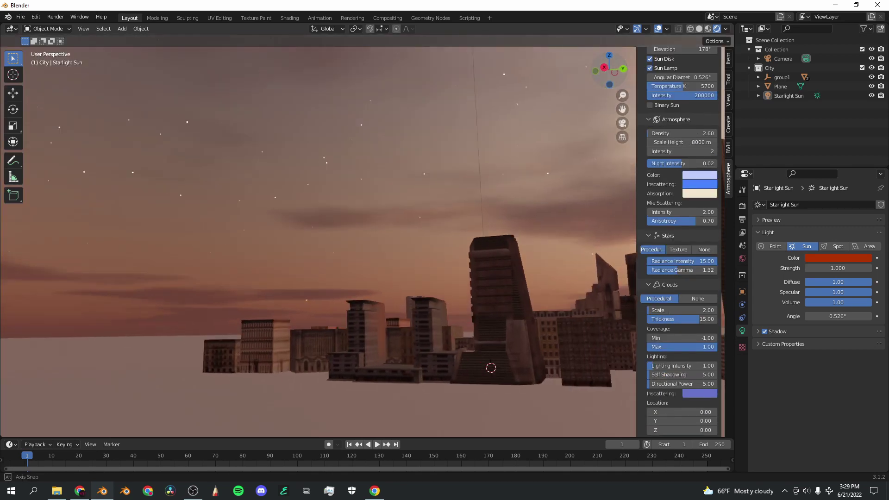
{"action": "left_click_drag", "start_coordinate": [609, 69], "coordinate": [709, 104]}
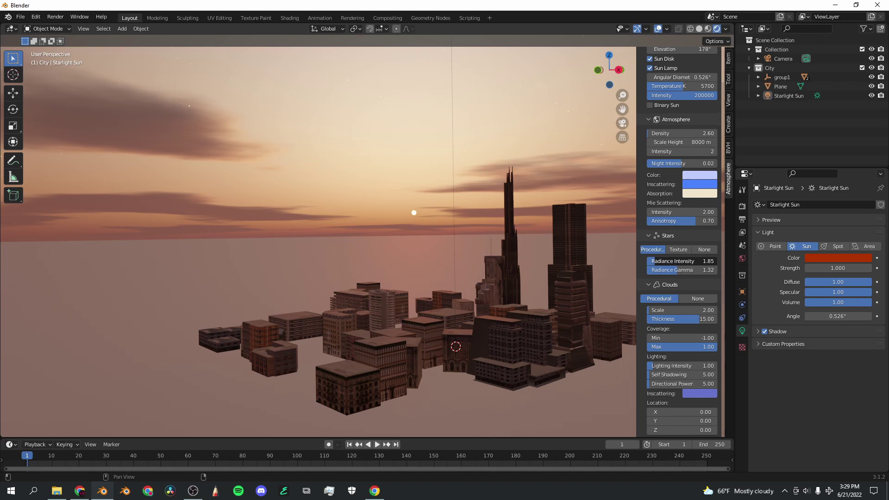
Set the stars' radiance intensity to 0 and increase the cloud scale to 32.84.
{"action": "left_click_drag", "start_coordinate": [685, 265], "coordinate": [693, 310]}
{"action": "mouse_move", "coordinate": [603, 77]}
{"action": "left_mouse_down"}
{"action": "mouse_move", "coordinate": [589, 70]}
{"action": "mouse_move", "coordinate": [611, 71]}
{"action": "left_mouse_up"}
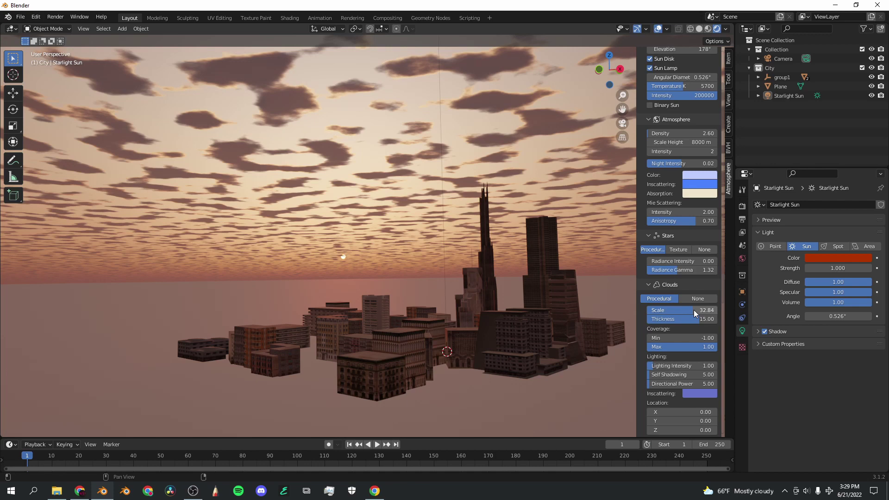
Set the cloud scale to 1.68 and try cloud thicknesses of 4.61 and 20 before restoring it to 15.
{"action": "left_click_drag", "start_coordinate": [693, 310], "coordinate": [640, 310]}
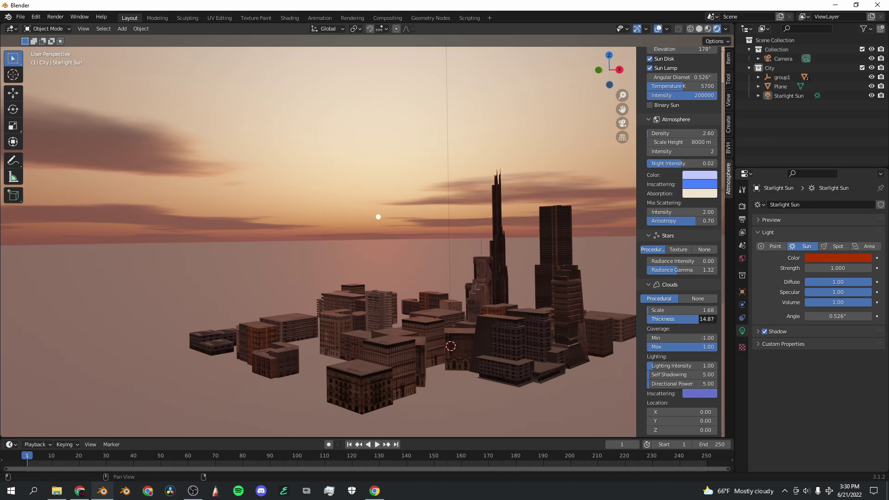
{"action": "left_click_drag", "start_coordinate": [684, 319], "coordinate": [671, 319]}
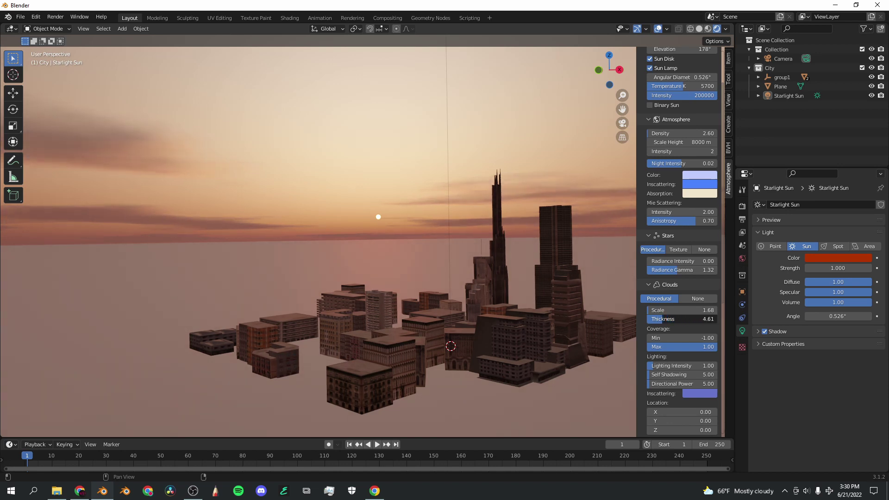
{"action": "left_click_drag", "start_coordinate": [662, 319], "coordinate": [716, 320]}
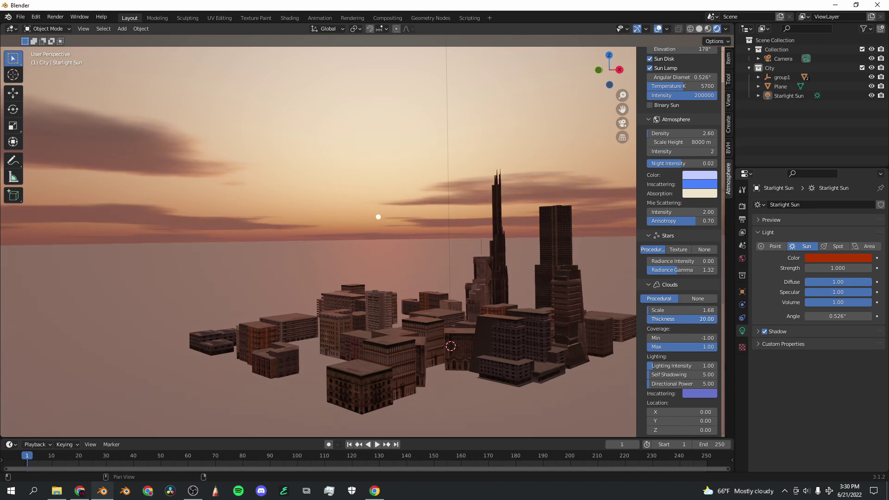
{"action": "left_click_drag", "start_coordinate": [601, 70], "coordinate": [557, 67]}
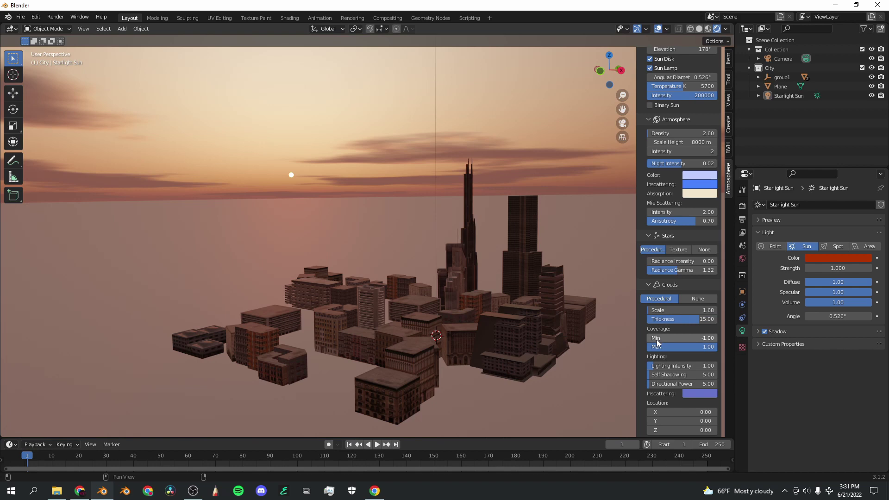
Set the clouds' minimum coverage to -0.04 and their lighting intensity to 10.
{"action": "left_click_drag", "start_coordinate": [657, 340], "coordinate": [711, 352]}
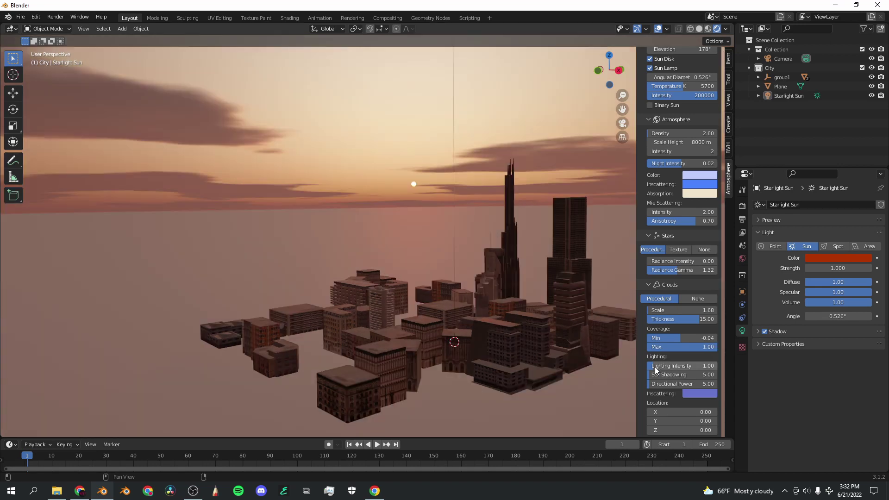
{"action": "left_click", "coordinate": [655, 366]}
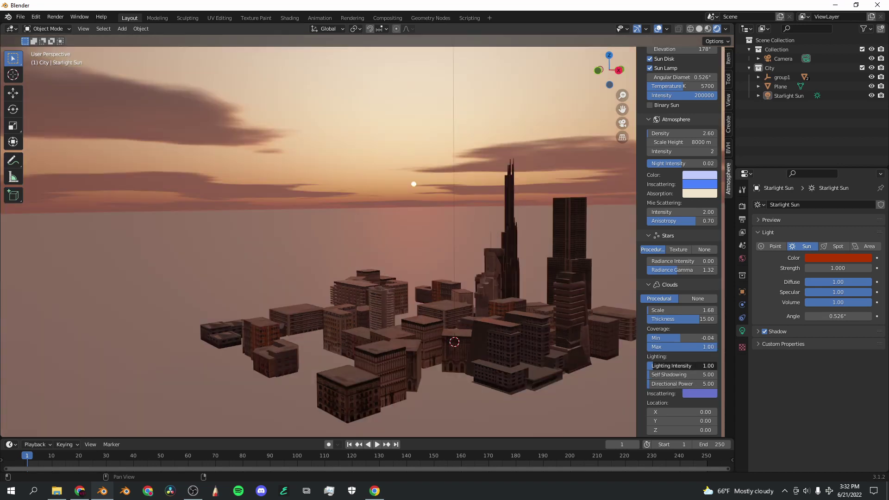
{"action": "left_click_drag", "start_coordinate": [655, 366], "coordinate": [716, 367]}
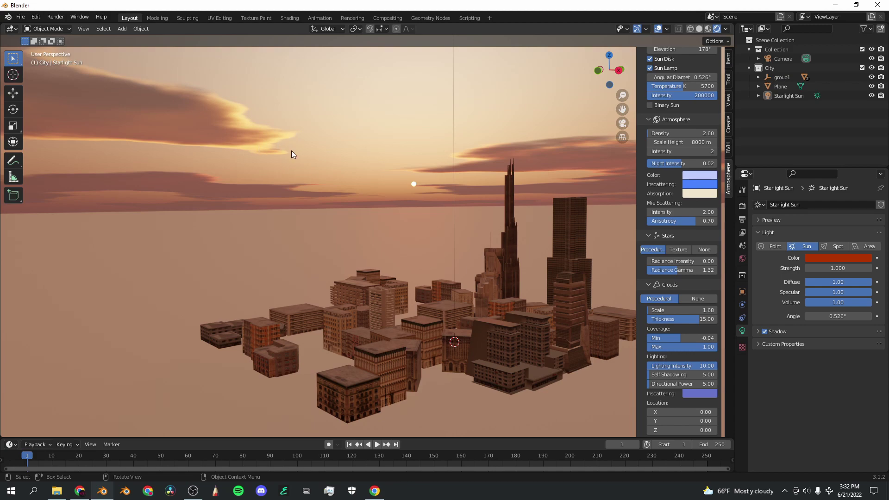
{"action": "mouse_move", "coordinate": [479, 185]}
{"action": "middle_mouse_down"}
{"action": "mouse_move", "coordinate": [254, 190]}
{"action": "mouse_move", "coordinate": [352, 151]}
{"action": "middle_mouse_up"}
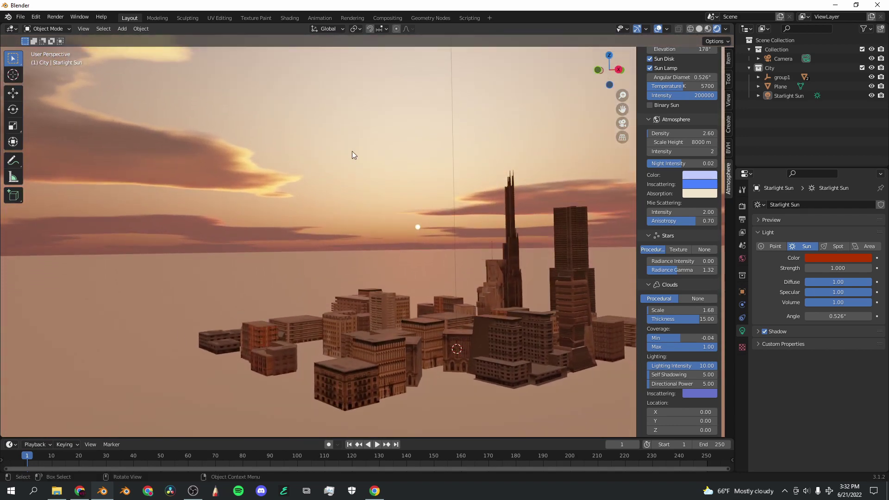
{"action": "left_click_drag", "start_coordinate": [613, 82], "coordinate": [573, 91]}
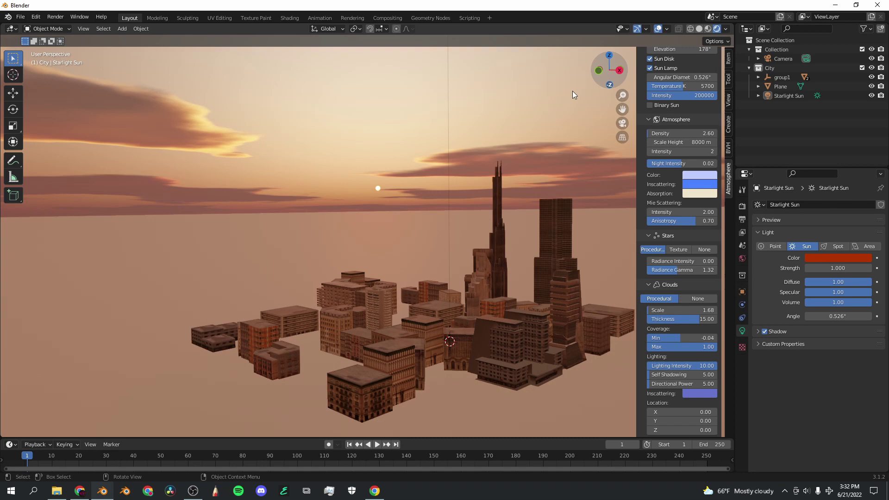
Set the clouds' self shadowing to 1.75 and try directional power values between 100 and 13.44.
{"action": "left_click_drag", "start_coordinate": [694, 375], "coordinate": [651, 374]}
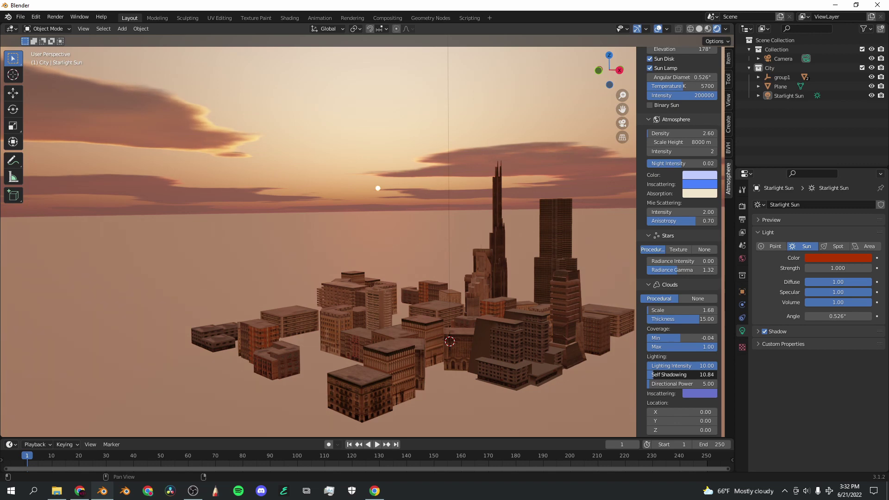
{"action": "left_click_drag", "start_coordinate": [652, 375], "coordinate": [655, 371]}
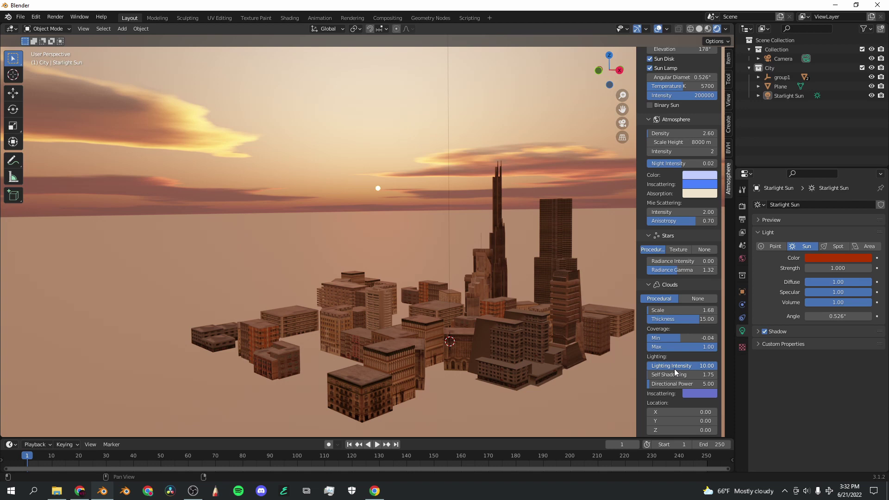
{"action": "left_click_drag", "start_coordinate": [651, 384], "coordinate": [686, 384]}
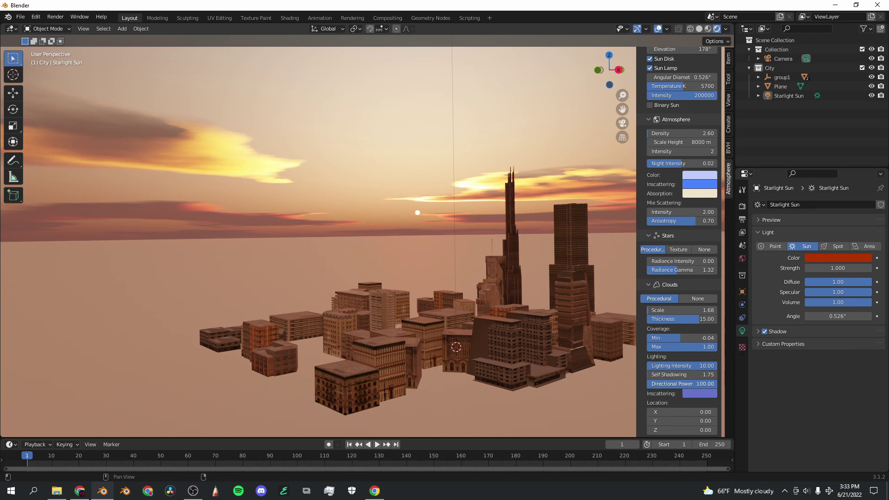
{"action": "left_click_drag", "start_coordinate": [686, 384], "coordinate": [673, 384]}
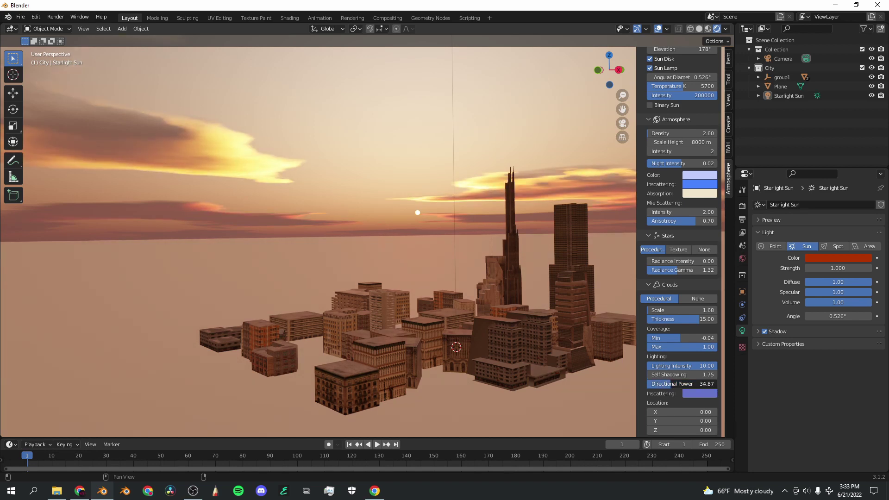
{"action": "left_click_drag", "start_coordinate": [662, 384], "coordinate": [656, 384]}
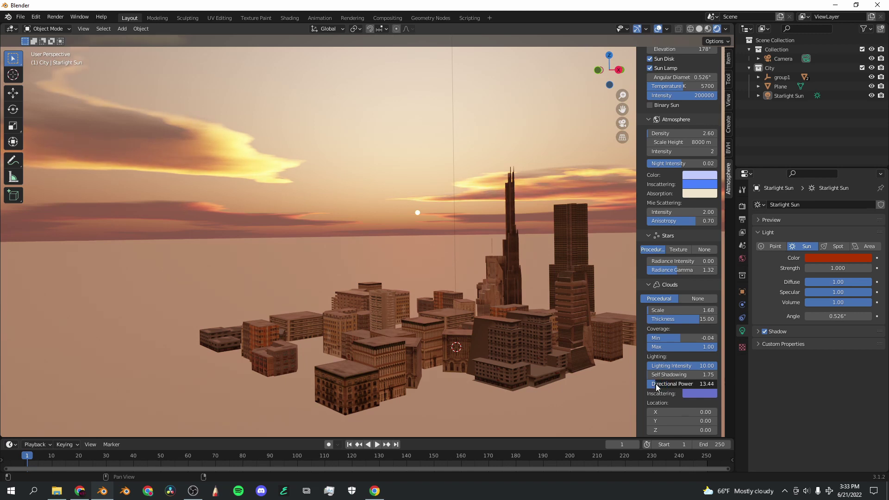
Try saturated violet, blue and green inscattering colours for the clouds and cancel the colour change.
{"action": "scroll", "coordinate": [689, 301], "scroll_direction": "down", "scroll_amount": 5}
{"action": "left_click", "coordinate": [688, 302]}
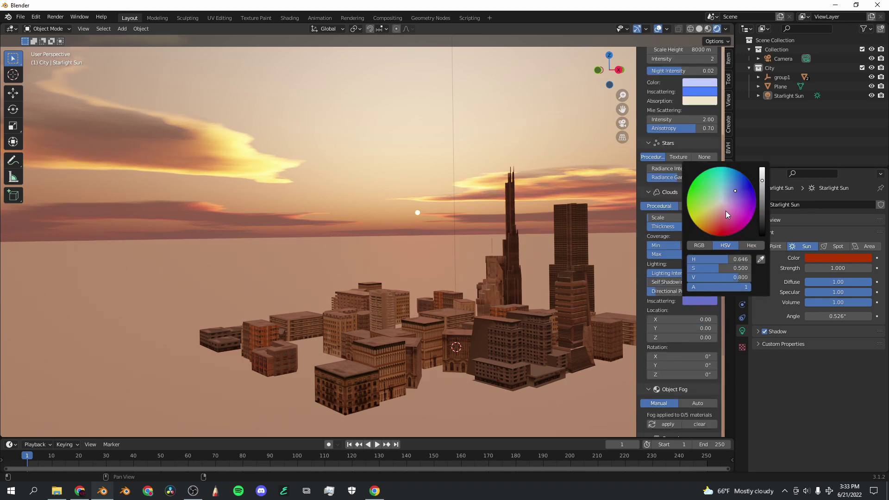
{"action": "mouse_move", "coordinate": [726, 211]}
{"action": "left_mouse_down"}
{"action": "mouse_move", "coordinate": [721, 236]}
{"action": "mouse_move", "coordinate": [738, 232]}
{"action": "left_mouse_up"}
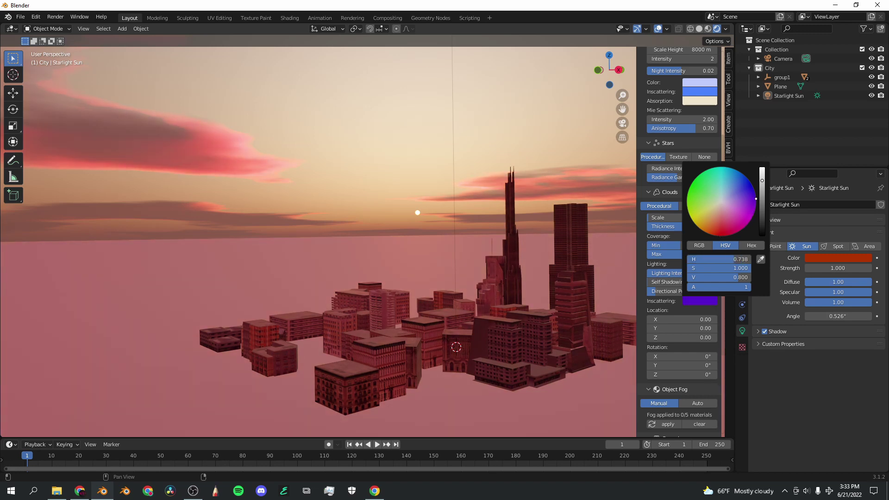
{"action": "left_click_drag", "start_coordinate": [753, 187], "coordinate": [751, 183]}
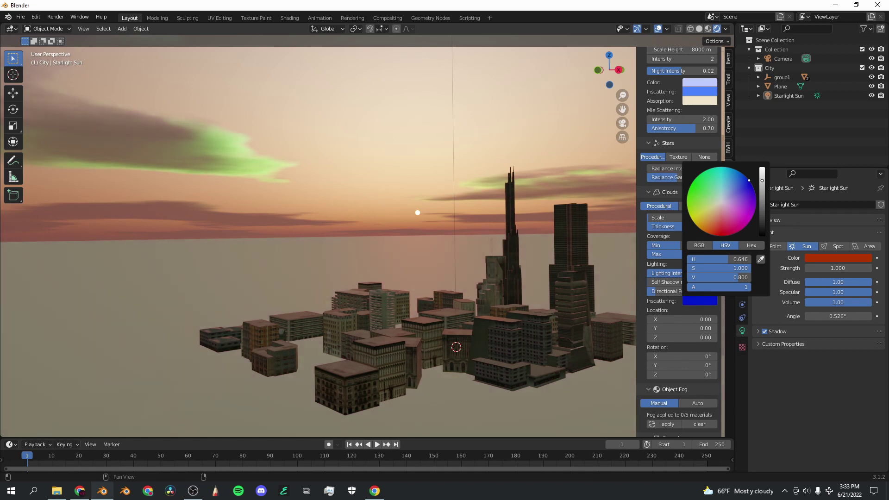
{"action": "mouse_move", "coordinate": [749, 180]}
{"action": "left_mouse_down"}
{"action": "mouse_move", "coordinate": [714, 168]}
{"action": "mouse_move", "coordinate": [689, 192]}
{"action": "left_mouse_up"}
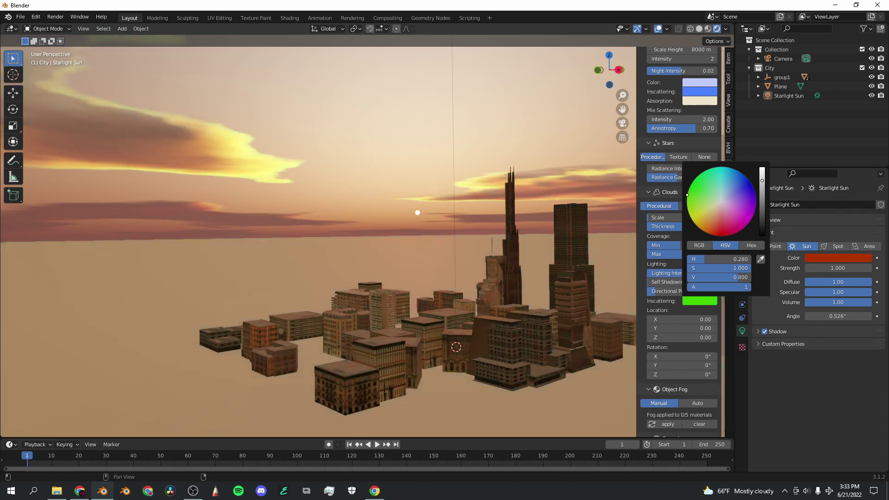
{"action": "key", "text": "Escape"}
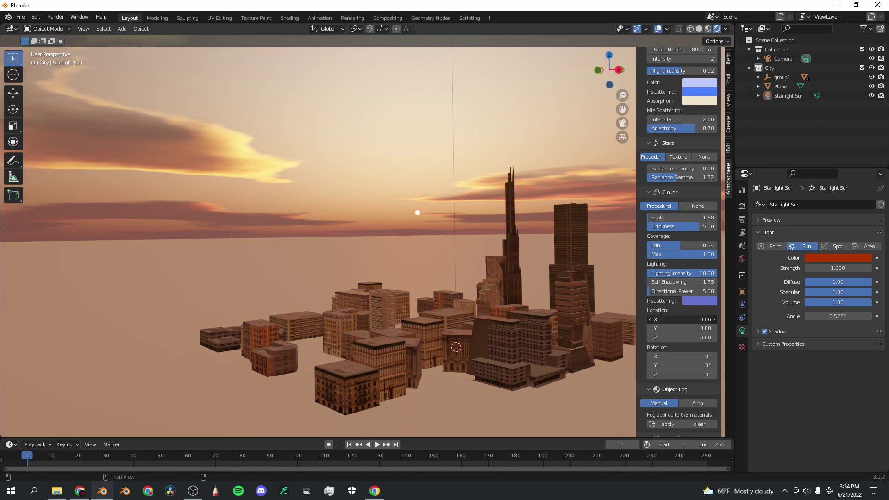
Try shifting the clouds along X to about 18 and rotating them, and cancel the changes.
{"action": "mouse_move", "coordinate": [683, 319]}
{"action": "left_mouse_down"}
{"action": "mouse_move", "coordinate": [732, 319]}
{"action": "mouse_move", "coordinate": [700, 320]}
{"action": "left_mouse_up"}
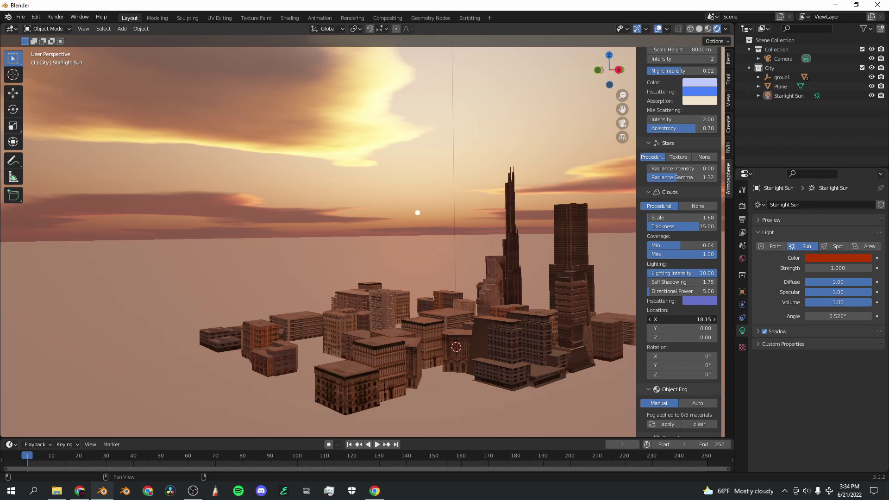
{"action": "right_click", "coordinate": [683, 320]}
{"action": "left_click_drag", "start_coordinate": [667, 356], "coordinate": [726, 375]}
{"action": "left_click_drag", "start_coordinate": [682, 356], "coordinate": [707, 366]}
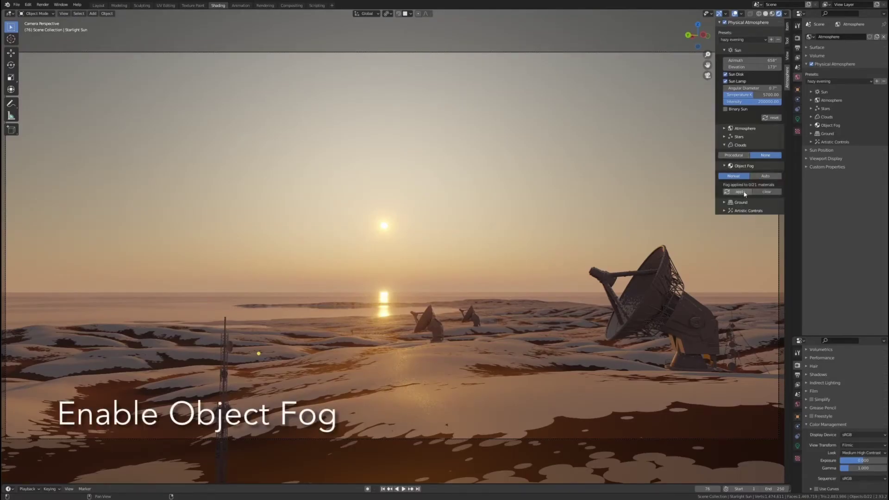
Apply object fog to the materials of the antenna landscape and inspect the haze from several angles.
{"action": "left_click", "coordinate": [744, 193]}
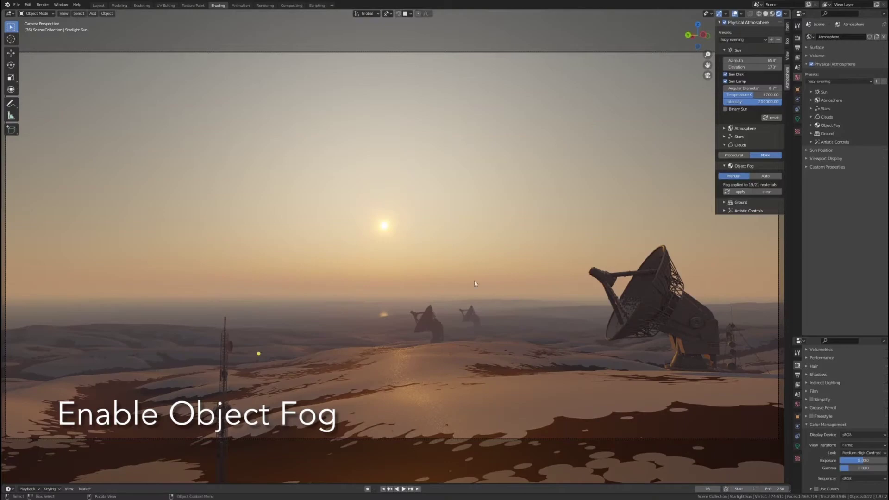
{"action": "middle_click_drag", "start_coordinate": [474, 284], "coordinate": [581, 316]}
{"action": "scroll", "coordinate": [513, 325], "scroll_direction": "down", "scroll_amount": 15}
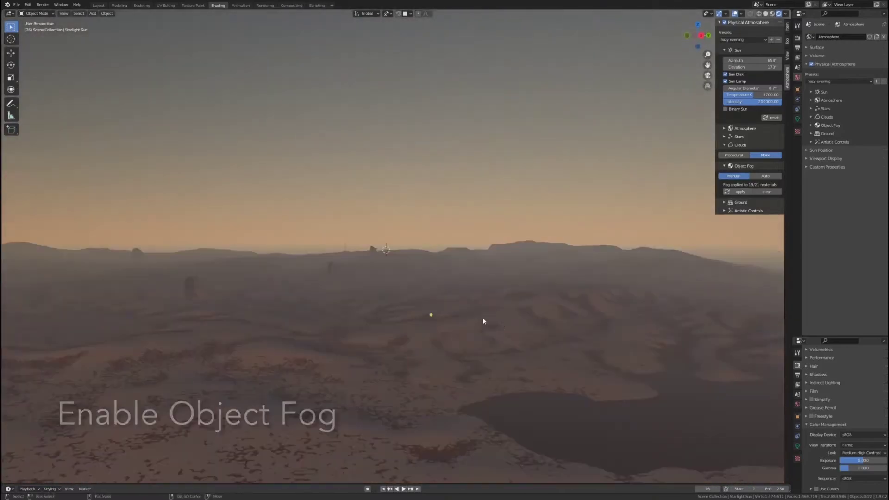
{"action": "middle_click_drag", "start_coordinate": [483, 321], "coordinate": [523, 289]}
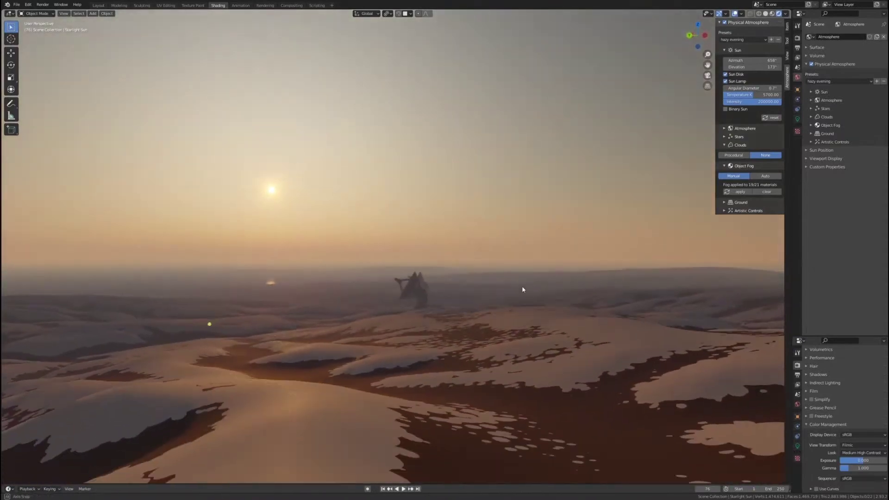
Load the summer sunset atmosphere preset and lower the sun below the horizon.
{"action": "left_click", "coordinate": [743, 40]}
{"action": "left_click", "coordinate": [741, 75]}
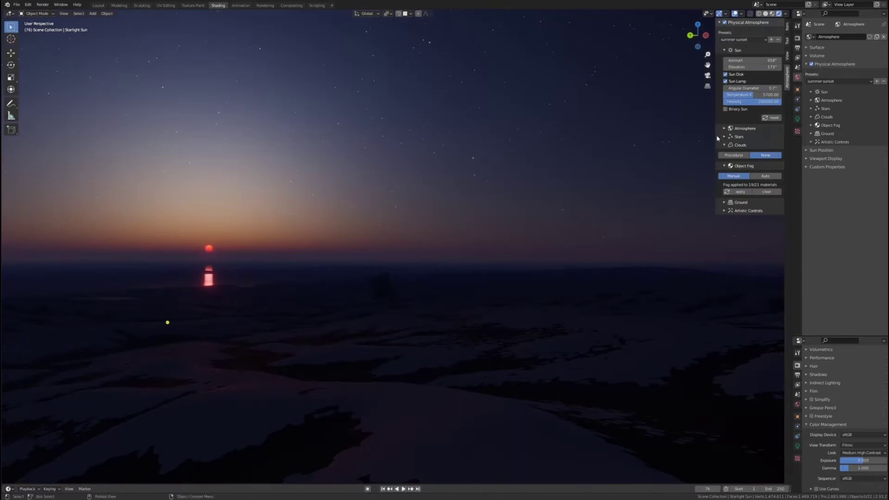
{"action": "left_click_drag", "start_coordinate": [746, 68], "coordinate": [755, 68]}
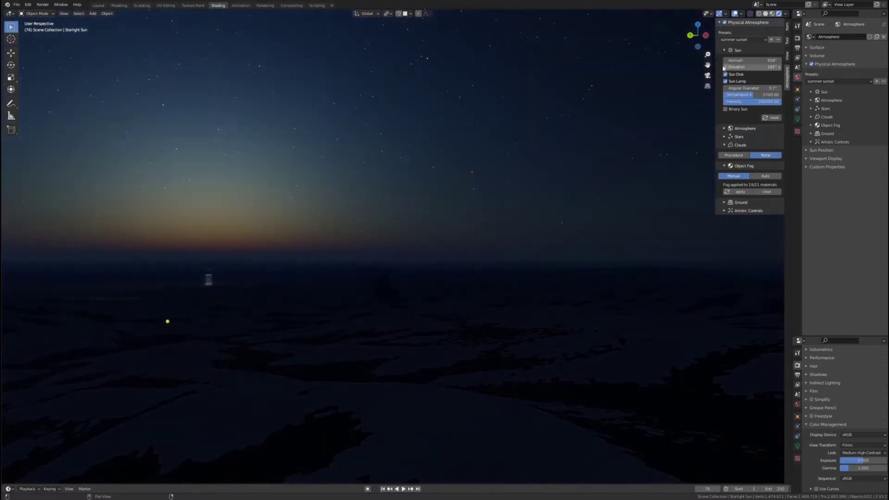
{"action": "left_click", "coordinate": [724, 128]}
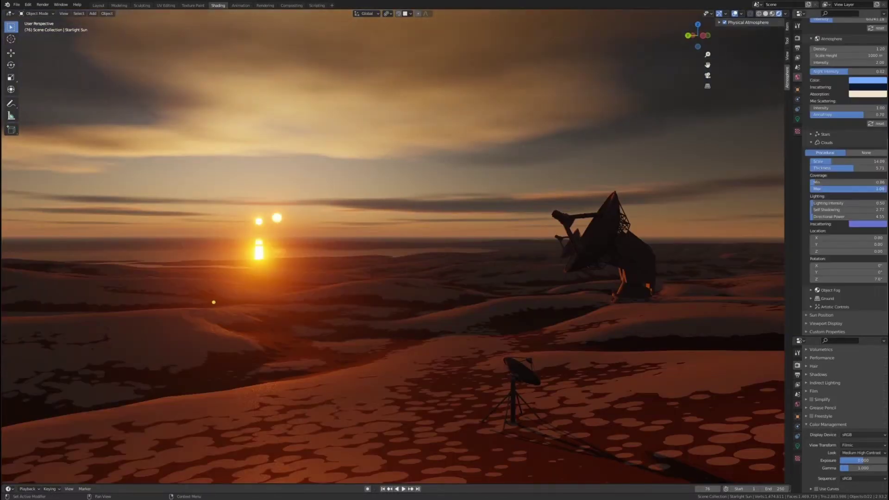
In the binary sun scene, set the clouds' minimum coverage to -1.00 and increase their scale, thickness and lighting intensity.
{"action": "mouse_move", "coordinate": [818, 187]}
{"action": "left_mouse_down"}
{"action": "mouse_move", "coordinate": [804, 187]}
{"action": "mouse_move", "coordinate": [816, 187]}
{"action": "left_mouse_up"}
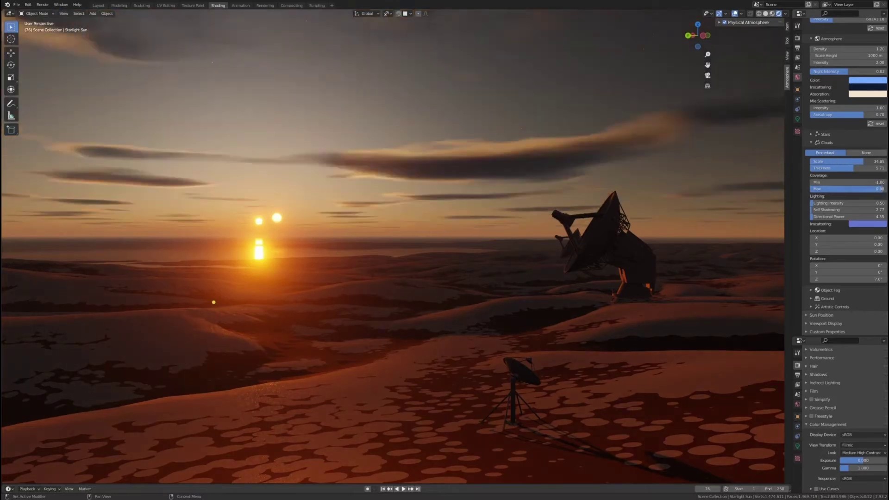
{"action": "left_click_drag", "start_coordinate": [864, 161], "coordinate": [884, 167]}
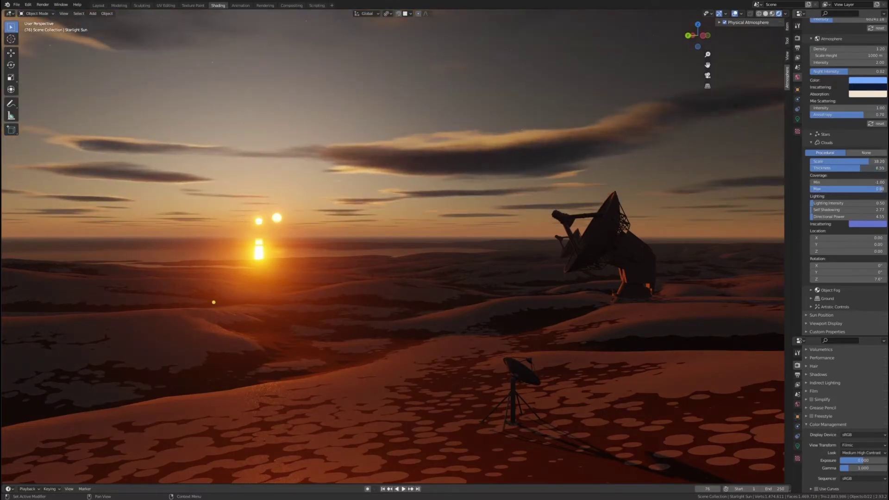
{"action": "left_click_drag", "start_coordinate": [815, 205], "coordinate": [833, 204]}
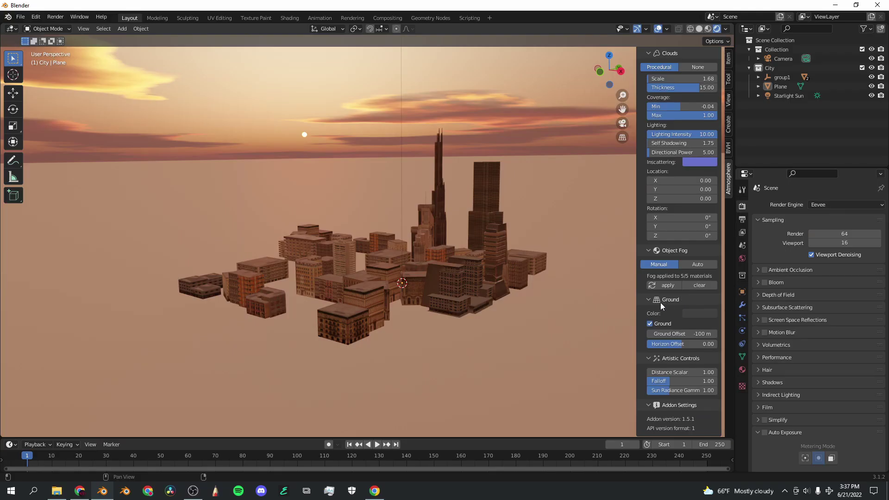
Hide the Plane object in the city scene and try brighter ground colours, including a saturated red.
{"action": "left_click", "coordinate": [872, 86]}
{"action": "left_click", "coordinate": [685, 314]}
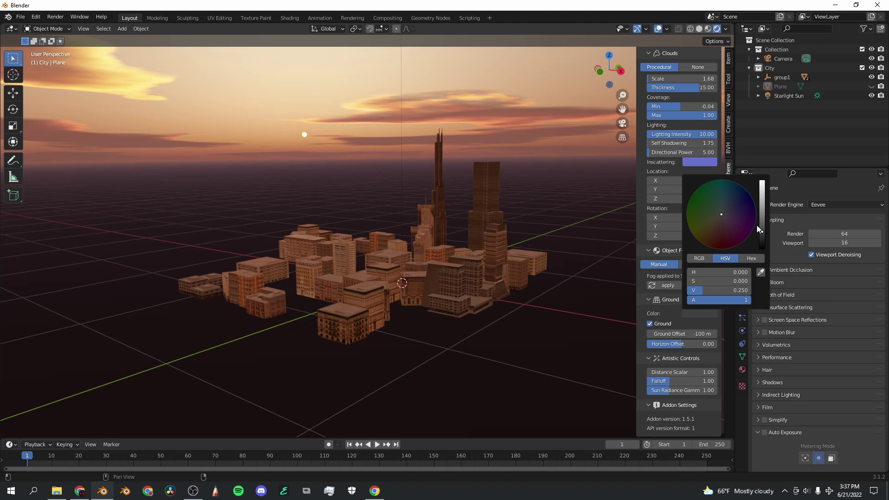
{"action": "left_click_drag", "start_coordinate": [763, 217], "coordinate": [763, 182]}
{"action": "left_click", "coordinate": [702, 311]}
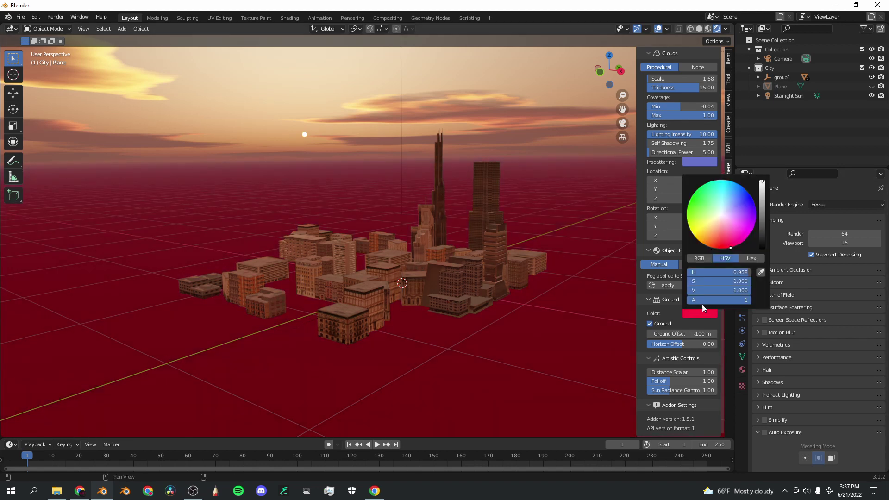
{"action": "left_click_drag", "start_coordinate": [730, 248], "coordinate": [689, 221]}
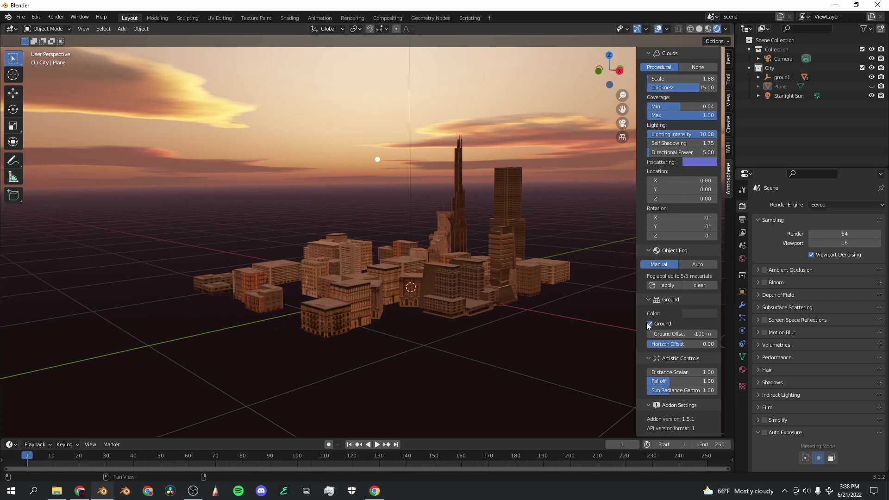
Disable the atmosphere's ground to compare the city without it, and enable it again.
{"action": "left_click", "coordinate": [648, 324]}
{"action": "left_click_drag", "start_coordinate": [600, 48], "coordinate": [533, 56]}
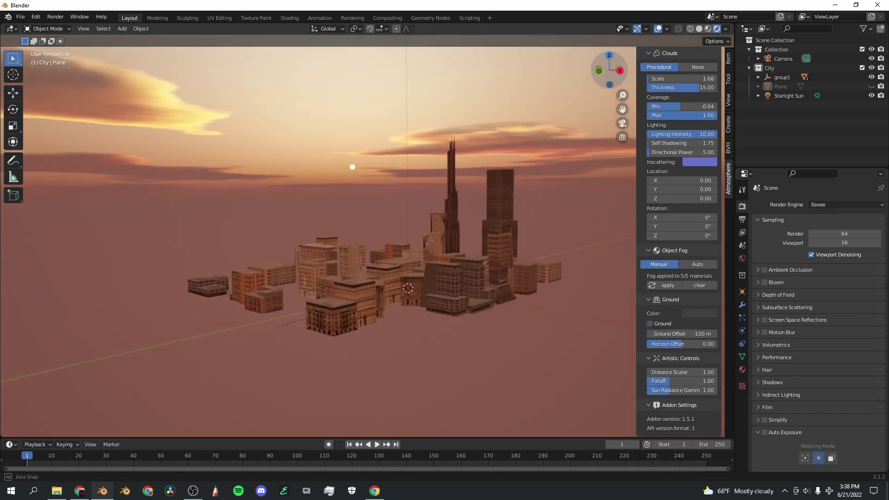
{"action": "left_click", "coordinate": [650, 324]}
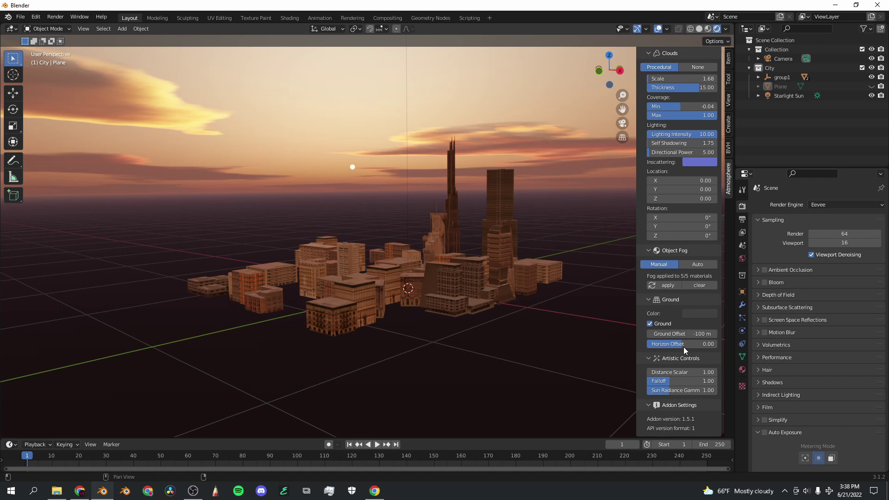
Try a horizon offset of about 0.03 for the atmosphere's ground and undo the change.
{"action": "mouse_move", "coordinate": [681, 348]}
{"action": "left_mouse_down"}
{"action": "mouse_move", "coordinate": [698, 348]}
{"action": "mouse_move", "coordinate": [663, 348]}
{"action": "mouse_move", "coordinate": [676, 348]}
{"action": "left_mouse_up"}
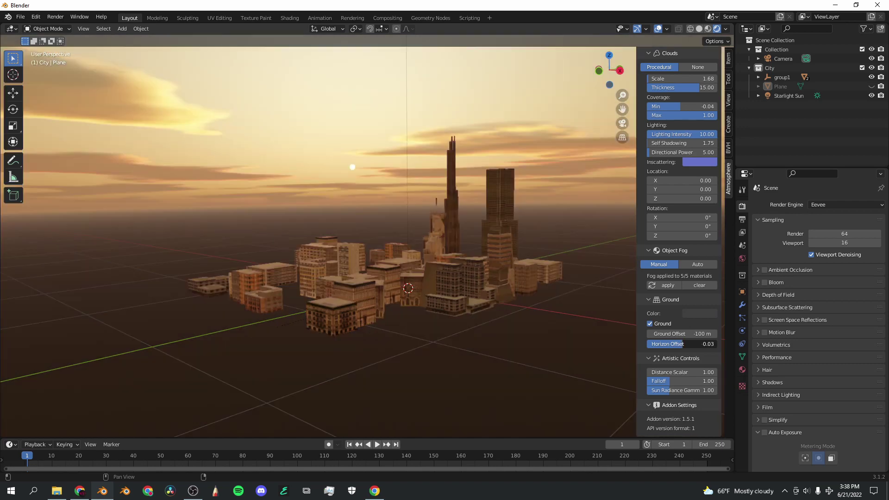
{"action": "left_click_drag", "start_coordinate": [678, 344], "coordinate": [670, 391]}
{"action": "key", "text": "ctrl+z"}
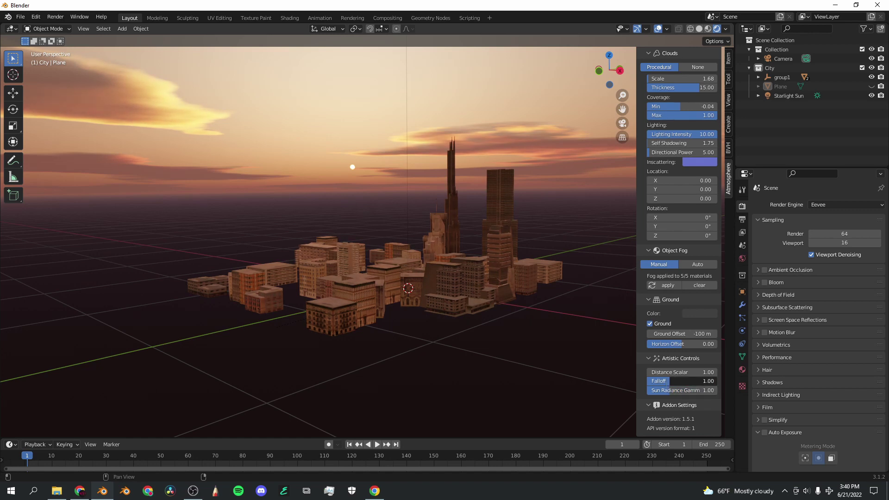
Try a very low atmosphere falloff of about 0.05 in the artistic controls and settle on 0.82.
{"action": "left_click_drag", "start_coordinate": [670, 381], "coordinate": [646, 381]}
{"action": "type", "text": "0.3"}
{"action": "key", "text": "Return"}
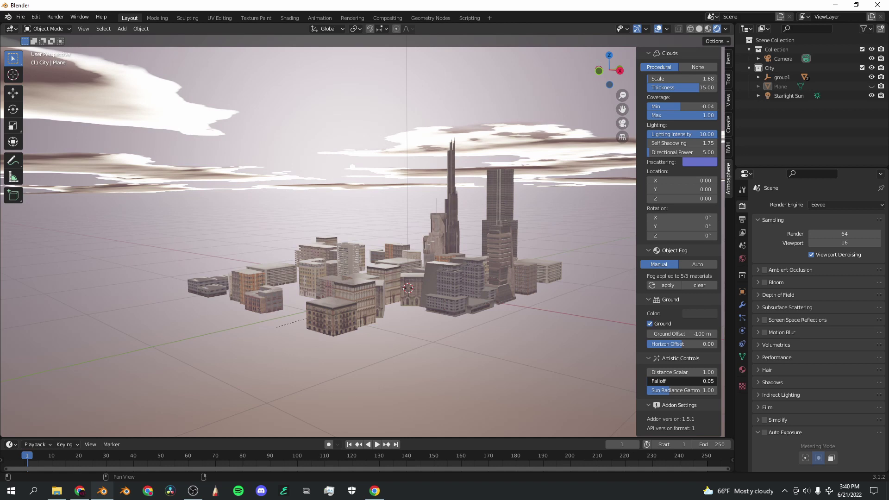
{"action": "mouse_move", "coordinate": [653, 382]}
{"action": "left_mouse_down"}
{"action": "mouse_move", "coordinate": [645, 381]}
{"action": "mouse_move", "coordinate": [665, 381]}
{"action": "left_mouse_up"}
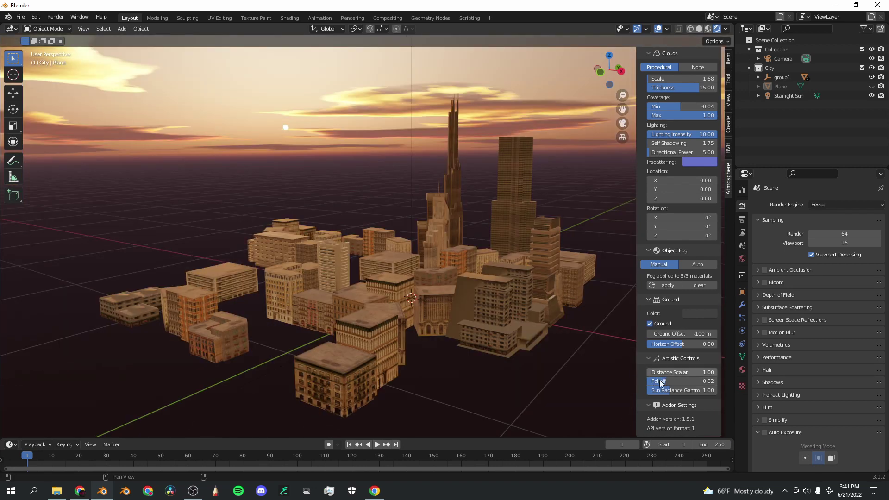
Examine the city from several angles under the orange sunset, purple giant-sun, red binary-sun and blue night atmospheres.
{"action": "scroll", "coordinate": [662, 381], "scroll_direction": "up", "scroll_amount": 8}
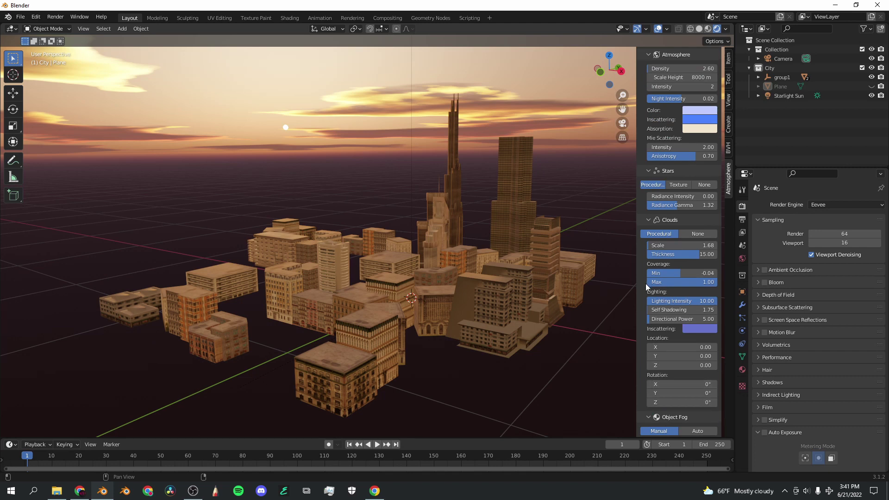
{"action": "scroll", "coordinate": [646, 283], "scroll_direction": "down", "scroll_amount": 8}
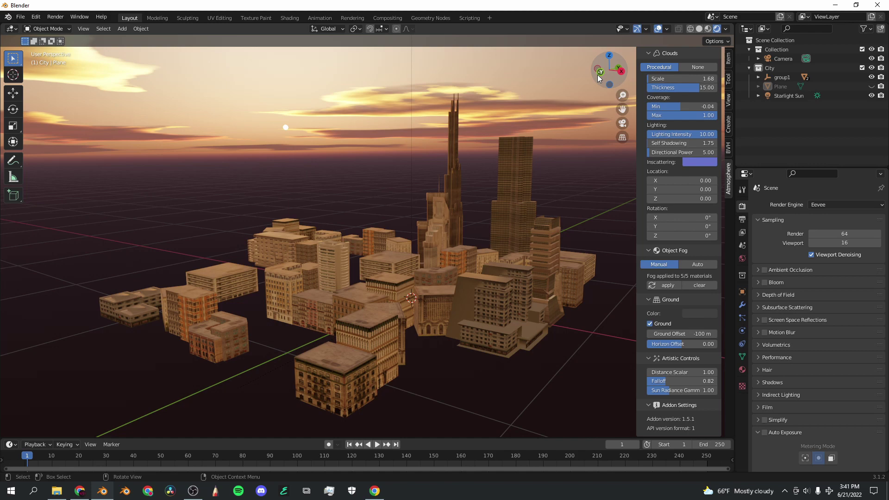
{"action": "left_click_drag", "start_coordinate": [596, 74], "coordinate": [598, 120]}
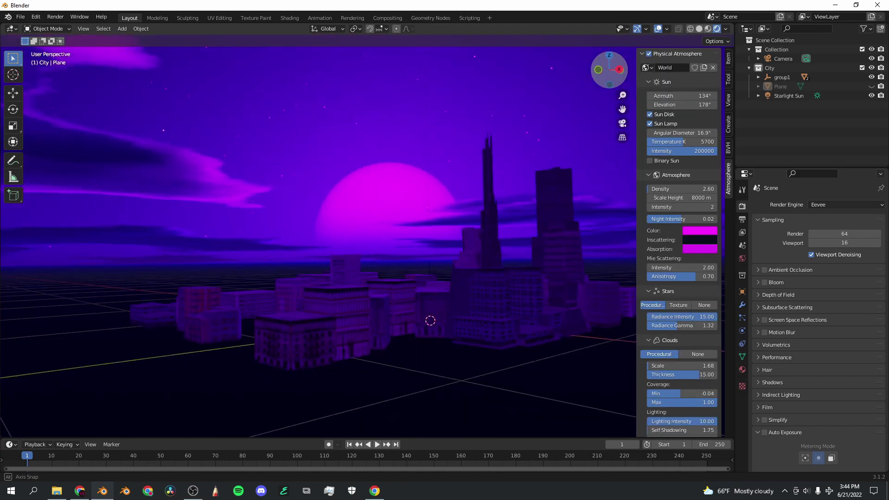
{"action": "left_click_drag", "start_coordinate": [609, 69], "coordinate": [565, 139]}
{"action": "scroll", "coordinate": [563, 141], "scroll_direction": "down", "scroll_amount": 5}
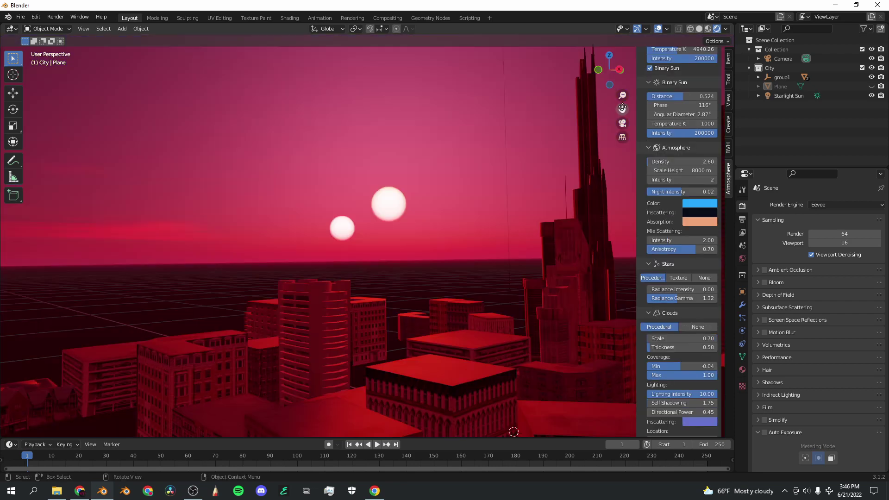
{"action": "left_click_drag", "start_coordinate": [623, 108], "coordinate": [648, 106]}
{"action": "left_click_drag", "start_coordinate": [618, 79], "coordinate": [440, 264]}
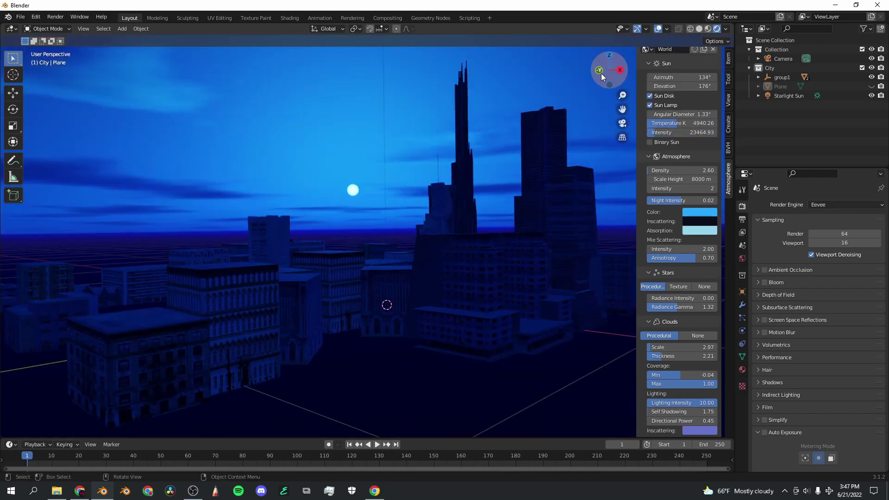
{"action": "left_click_drag", "start_coordinate": [602, 77], "coordinate": [591, 69]}
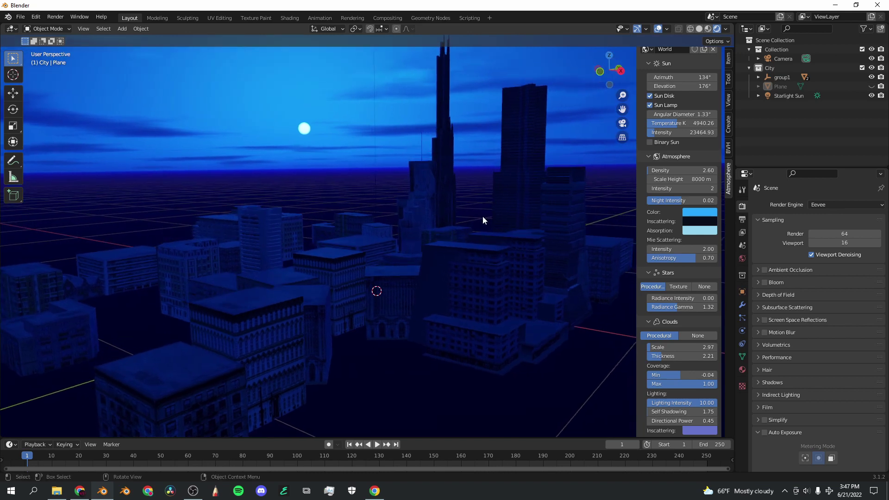
{"action": "scroll", "coordinate": [483, 216], "scroll_direction": "down", "scroll_amount": 3}
{"action": "scroll", "coordinate": [491, 207], "scroll_direction": "up", "scroll_amount": 5}
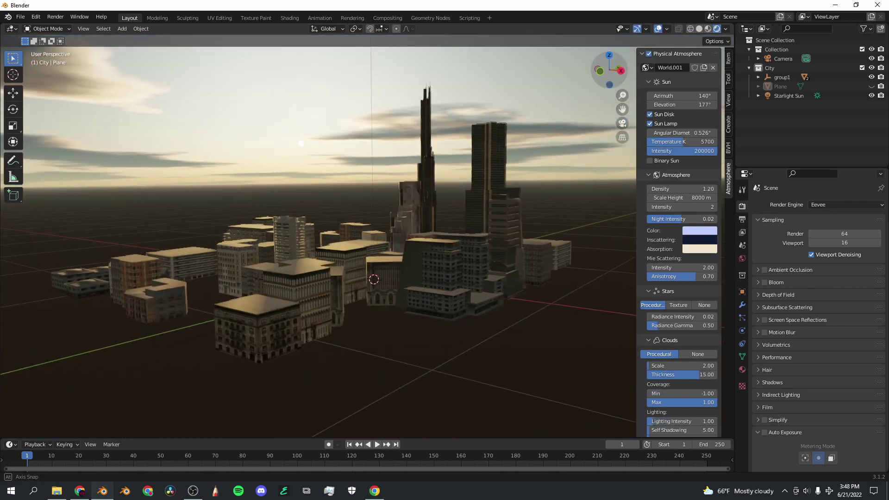
Examine the city against the sun and clouds of the World.001 atmosphere from different distances and viewing angles.
{"action": "left_click_drag", "start_coordinate": [602, 75], "coordinate": [599, 80]}
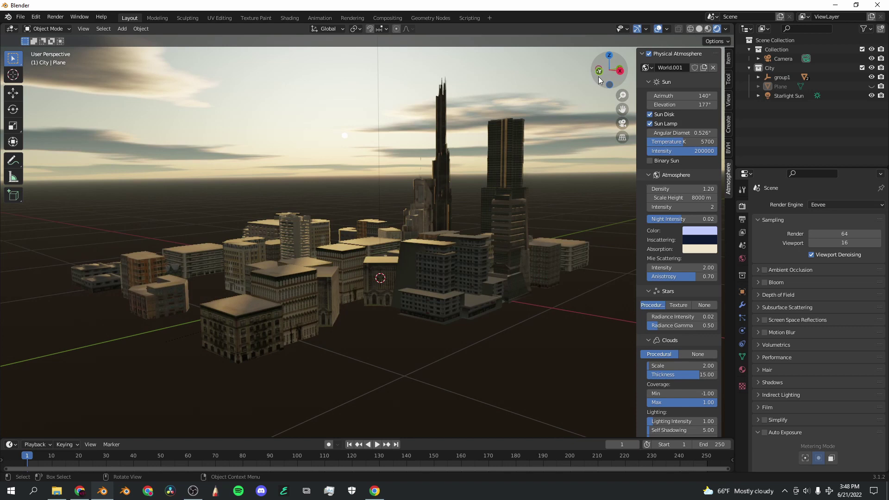
{"action": "left_click_drag", "start_coordinate": [622, 110], "coordinate": [722, 114]}
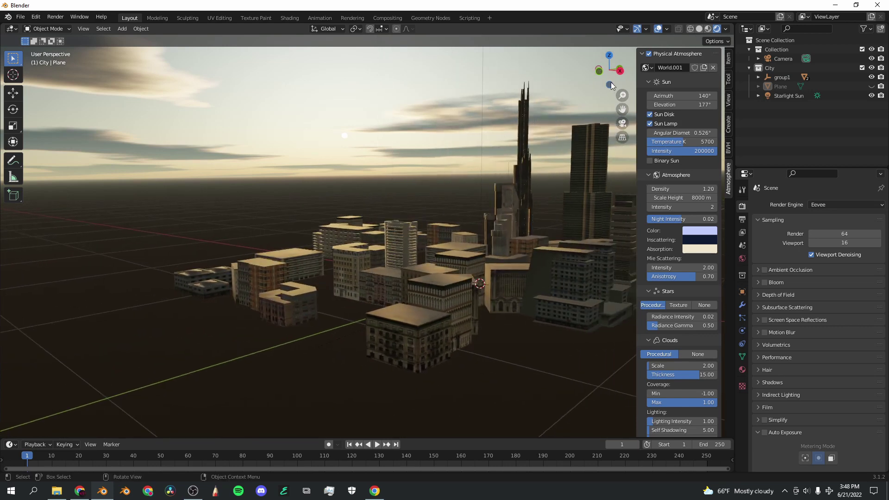
{"action": "left_click_drag", "start_coordinate": [616, 77], "coordinate": [601, 85]}
{"action": "scroll", "coordinate": [504, 136], "scroll_direction": "down", "scroll_amount": 6}
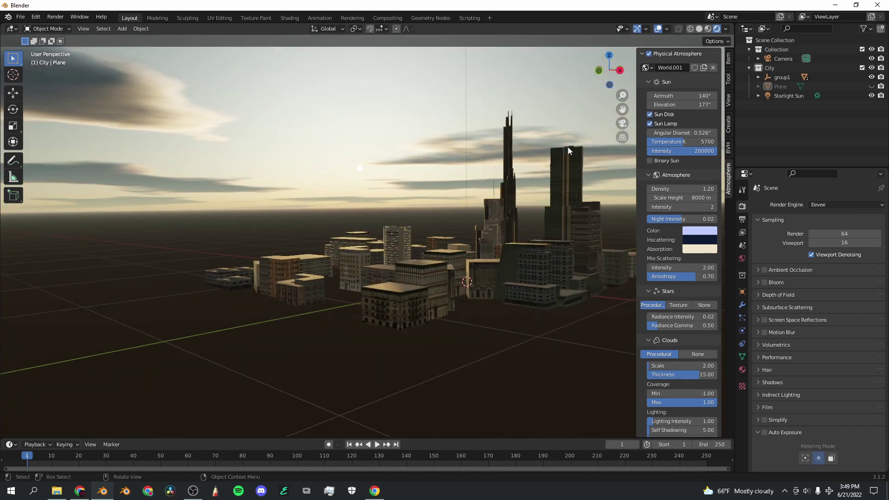
{"action": "scroll", "coordinate": [491, 136], "scroll_direction": "up", "scroll_amount": 6}
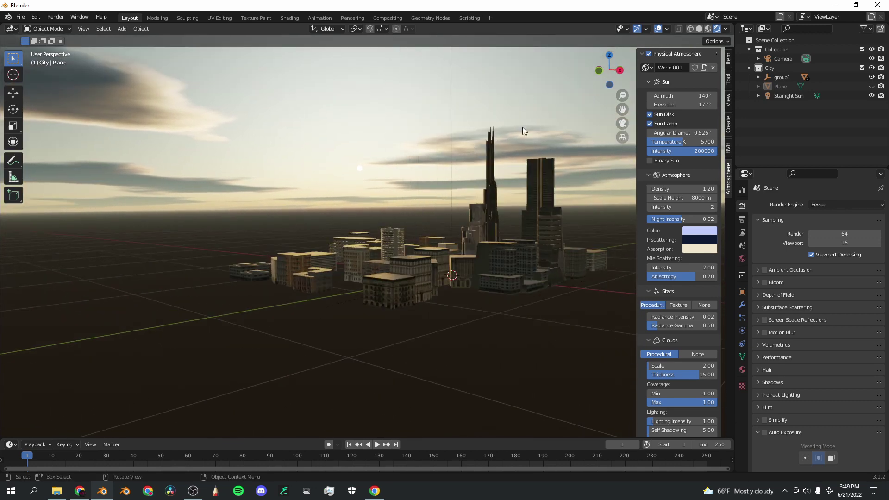
{"action": "left_click_drag", "start_coordinate": [629, 110], "coordinate": [563, 170]}
{"action": "scroll", "coordinate": [319, 134], "scroll_direction": "down", "scroll_amount": 4}
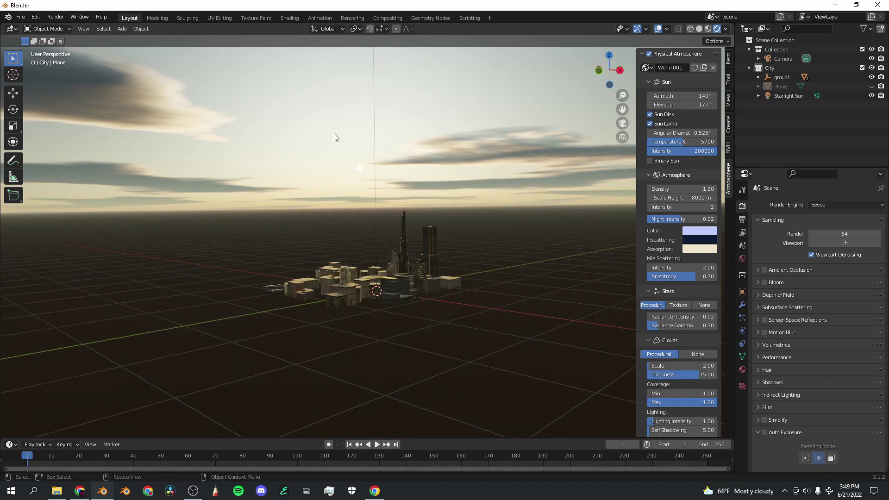
{"action": "scroll", "coordinate": [338, 134], "scroll_direction": "up", "scroll_amount": 4}
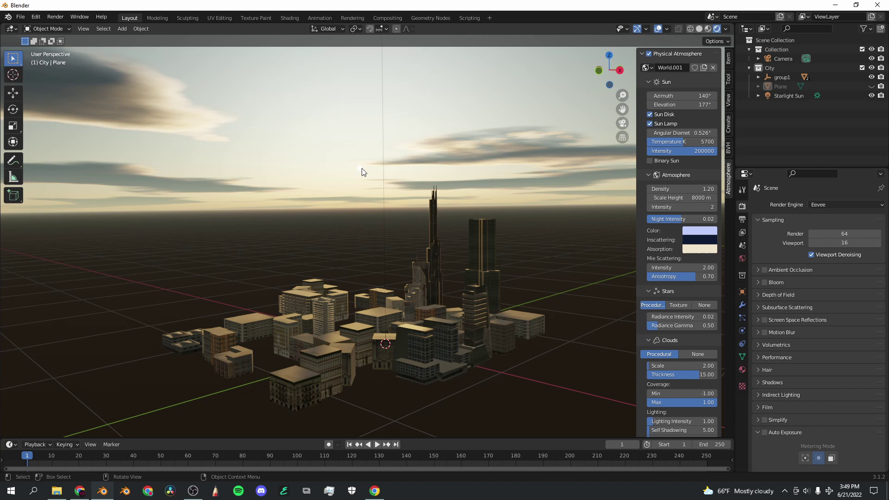
{"action": "left_click_drag", "start_coordinate": [604, 75], "coordinate": [645, 81]}
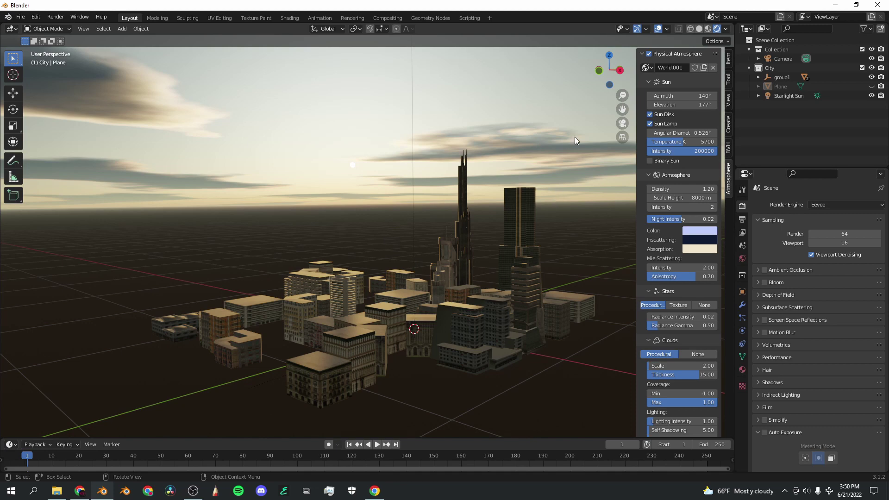
{"action": "mouse_move", "coordinate": [597, 71]}
{"action": "left_mouse_down"}
{"action": "mouse_move", "coordinate": [600, 111]}
{"action": "mouse_move", "coordinate": [594, 76]}
{"action": "mouse_move", "coordinate": [605, 80]}
{"action": "mouse_move", "coordinate": [582, 69]}
{"action": "left_mouse_up"}
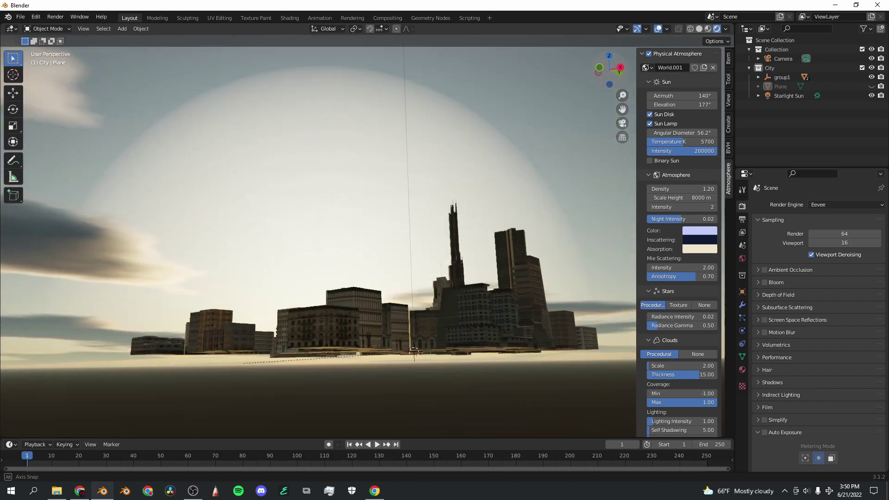